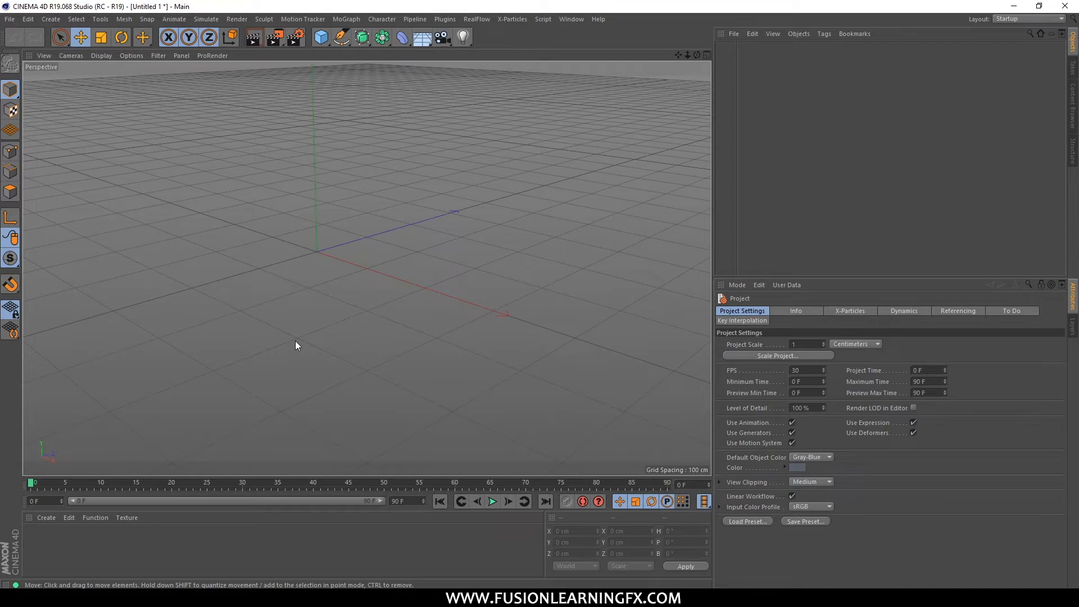
# Step: Add a sphere primitive and move it to about -61 cm in both X and Z
pyautogui.moveTo(322, 40); pyautogui.dragTo(550, 73)
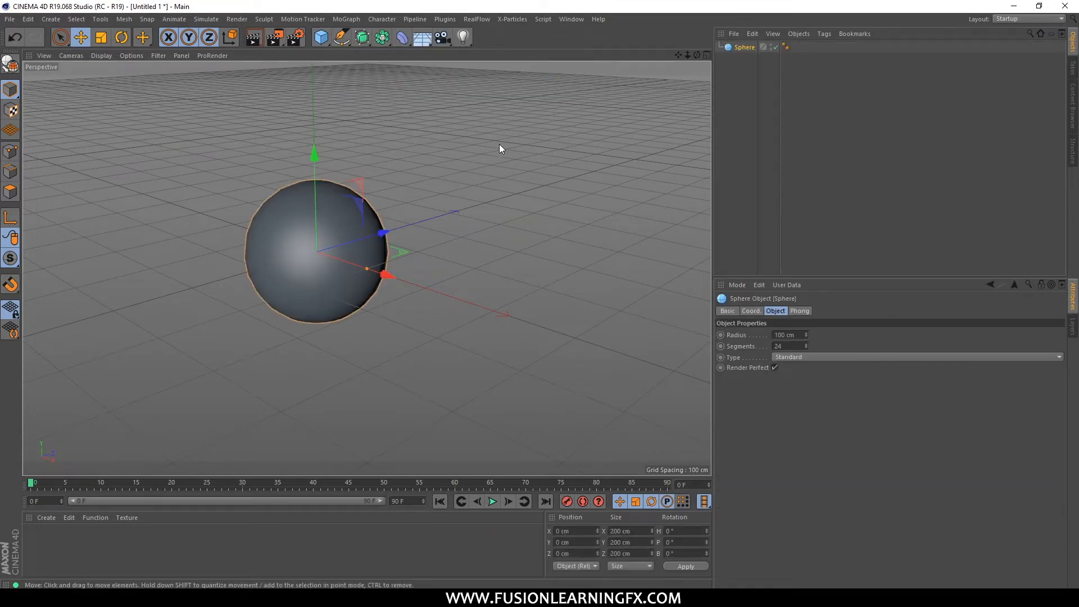
pyautogui.moveTo(484, 177); pyautogui.dragTo(543, 223, button='middle')
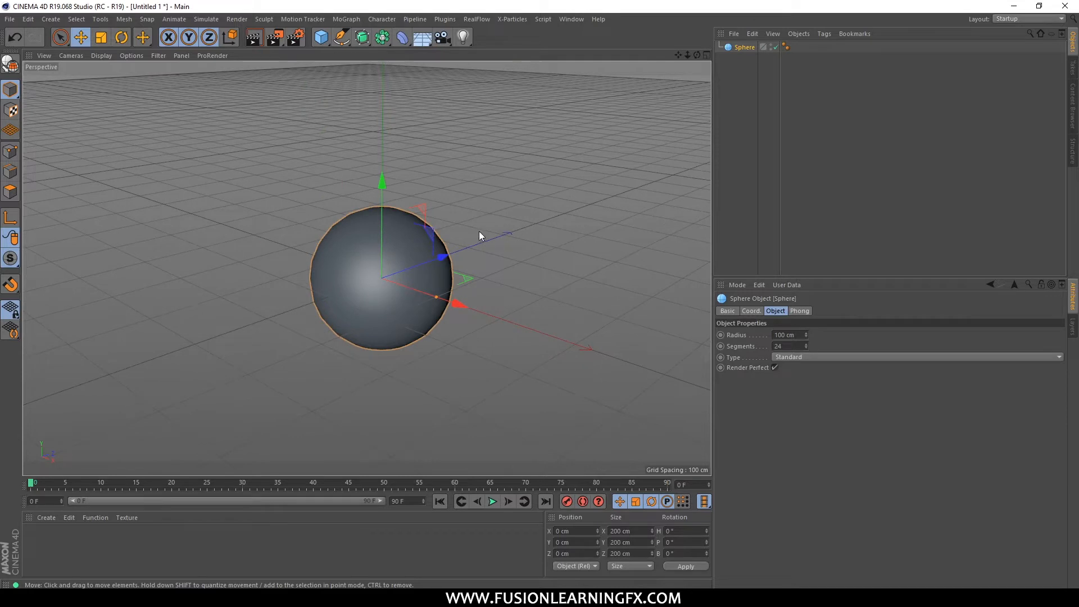
pyautogui.moveTo(506, 237); pyautogui.dragTo(435, 236)
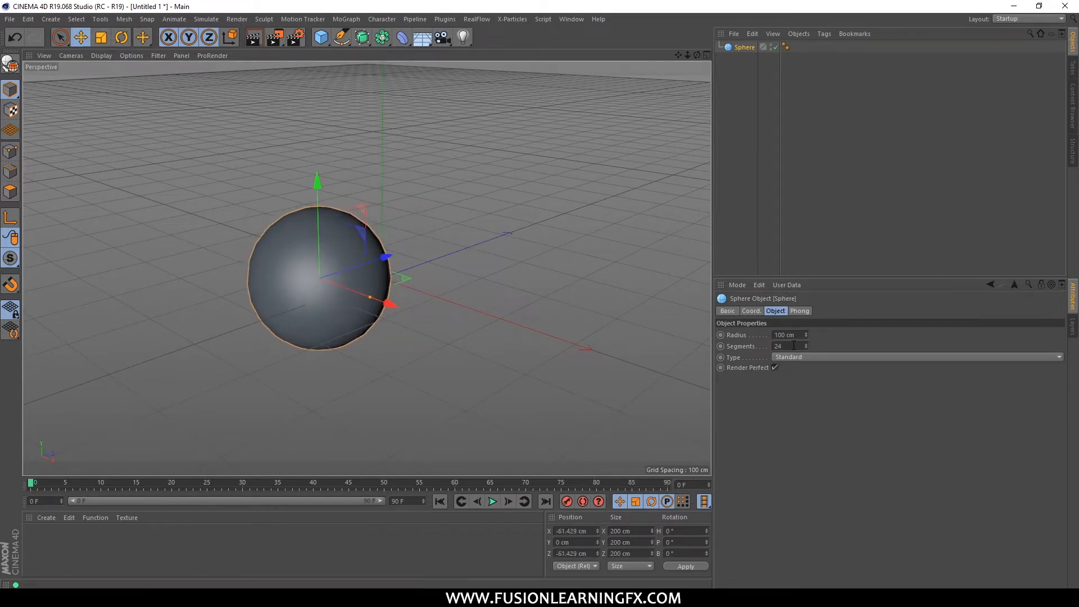
# Step: Set the sphere's segments to 35
pyautogui.moveTo(794, 346); pyautogui.dragTo(763, 345)
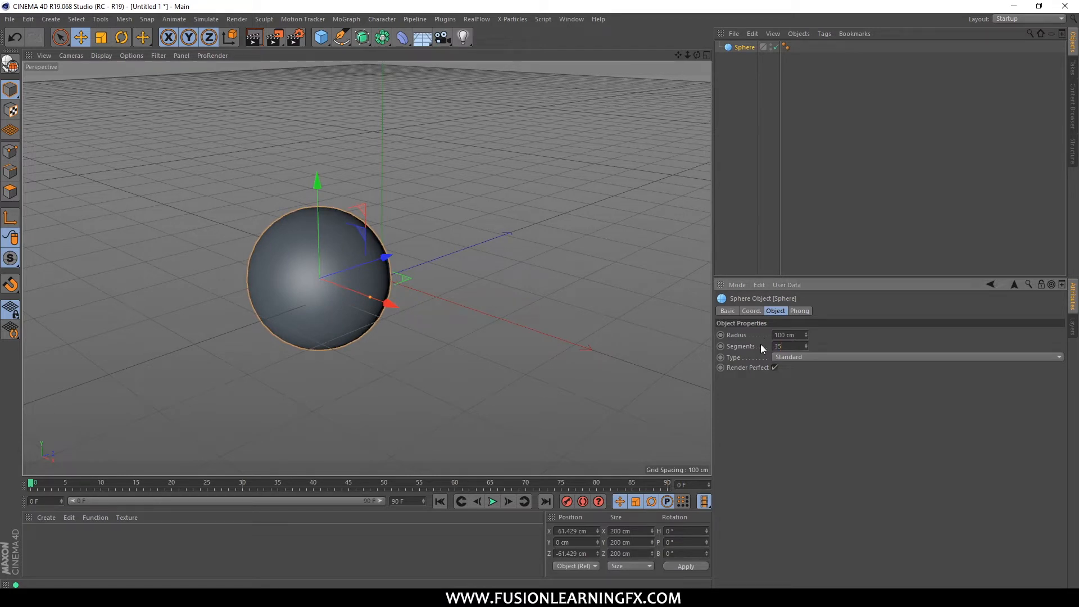
pyautogui.click(434, 160)
pyautogui.keyDown('alt'); pyautogui.moveTo(362, 225); pyautogui.dragTo(533, 255); pyautogui.keyUp('alt')
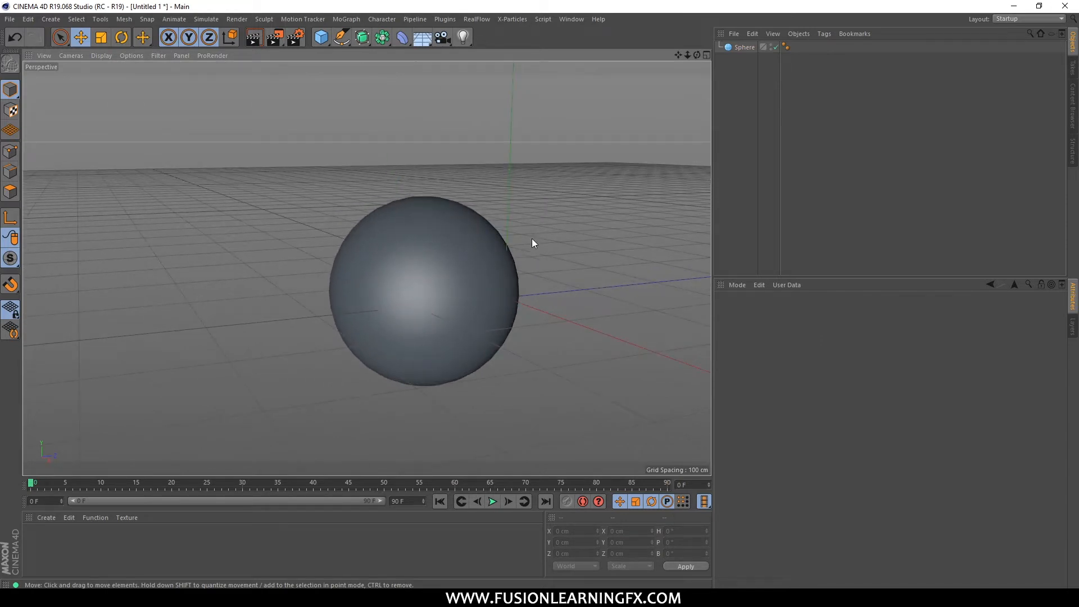
pyautogui.keyDown('alt'); pyautogui.moveTo(532, 194); pyautogui.dragTo(459, 175); pyautogui.keyUp('alt')
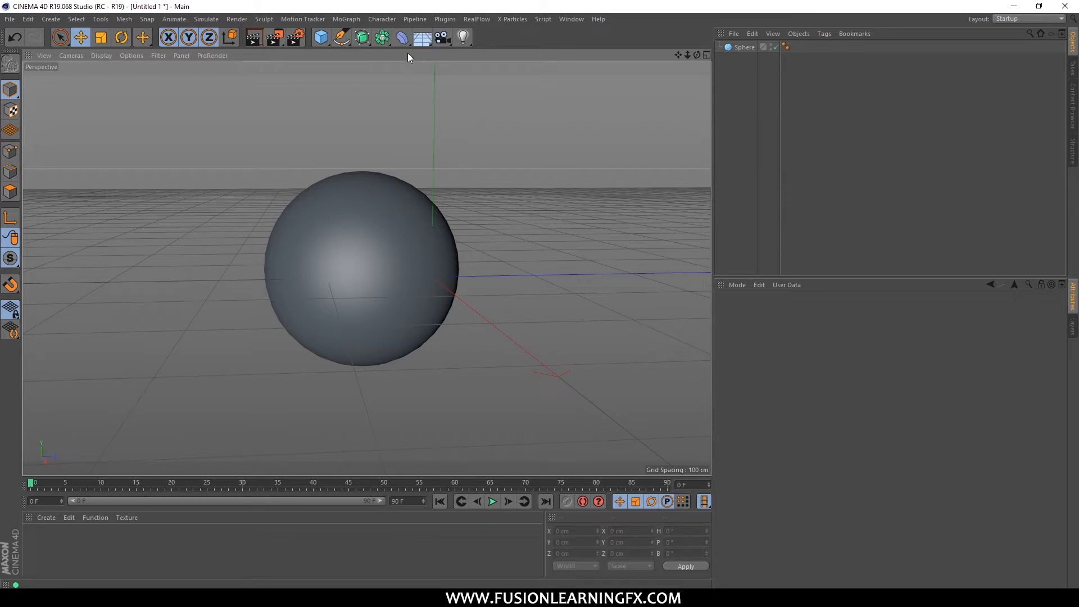
pyautogui.click(344, 19)
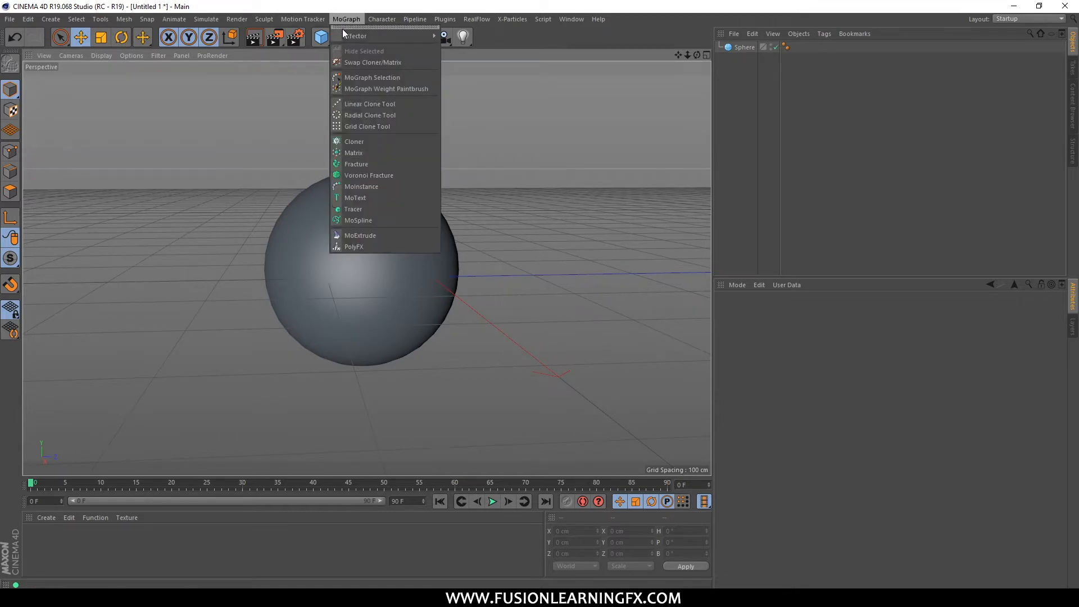
pyautogui.moveTo(353, 35)
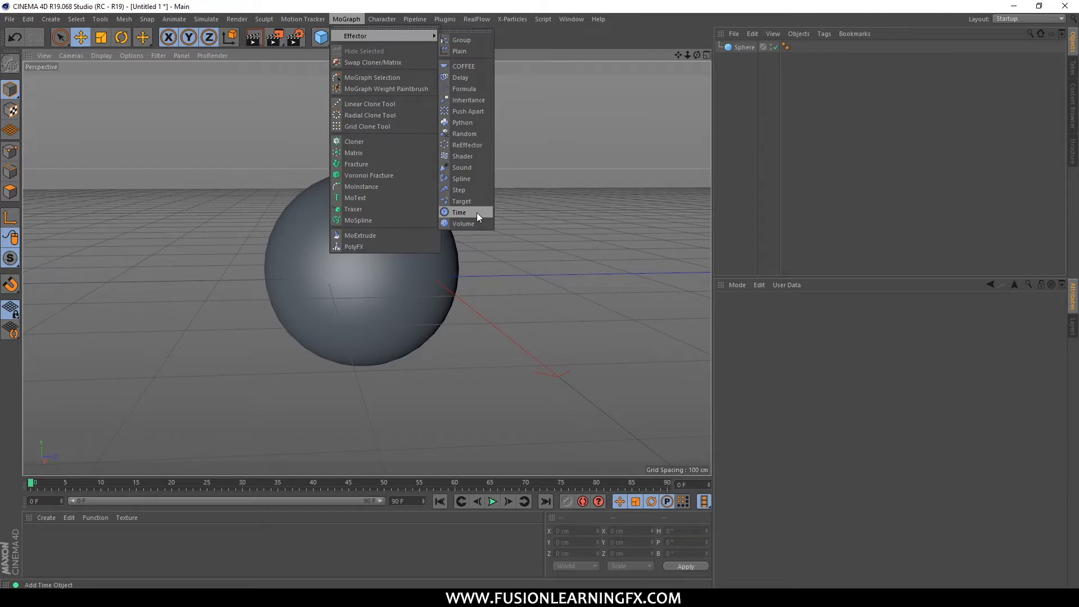
pyautogui.click(518, 210)
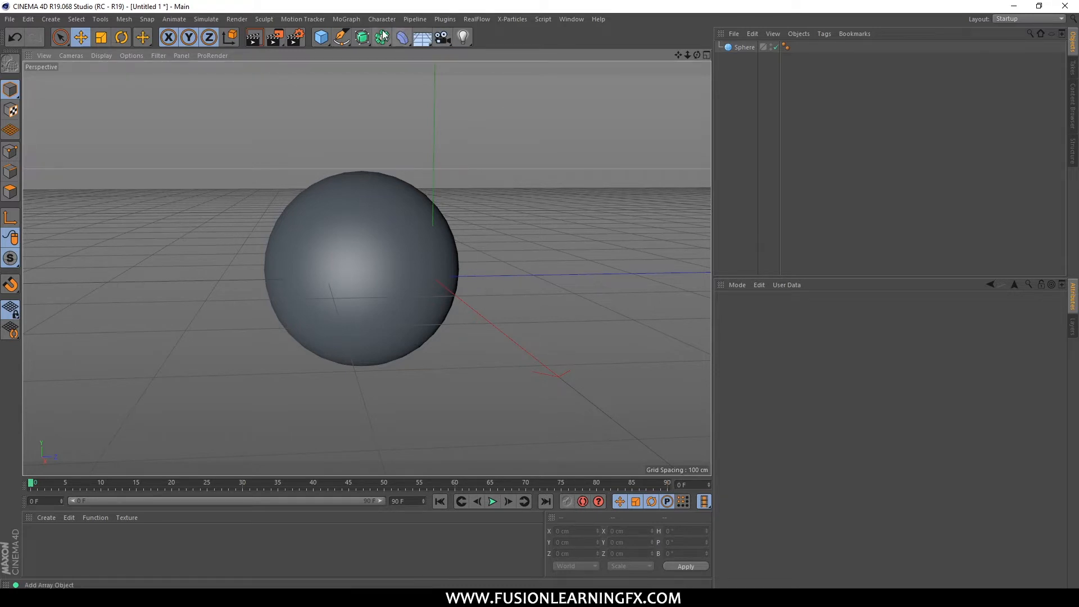
# Step: Add a MoGraph Time effector and make it a child of the sphere
pyautogui.click(346, 20)
pyautogui.moveTo(373, 36)
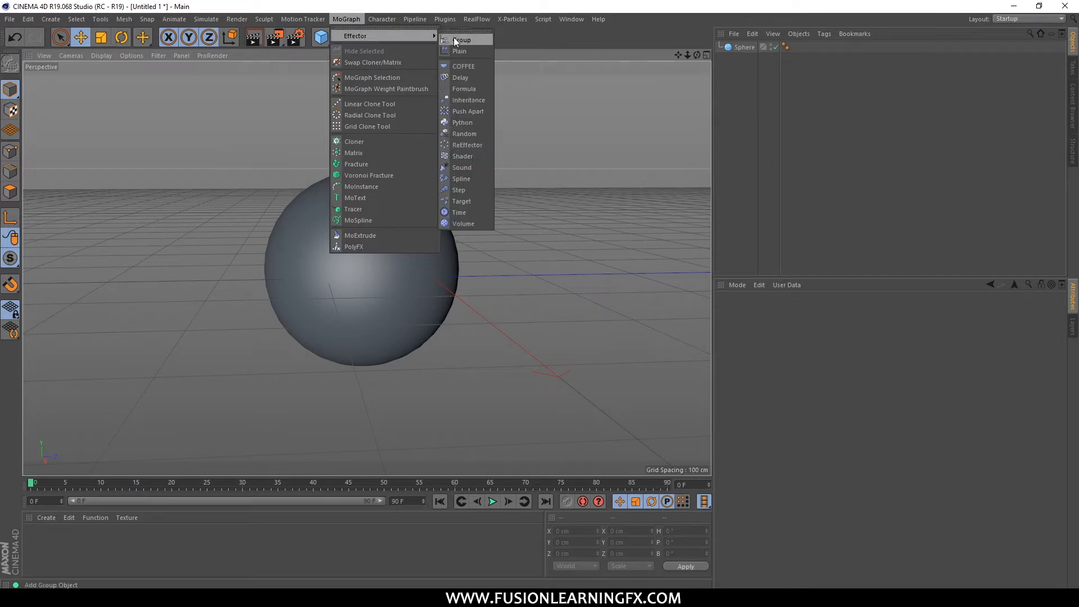
pyautogui.click(471, 210)
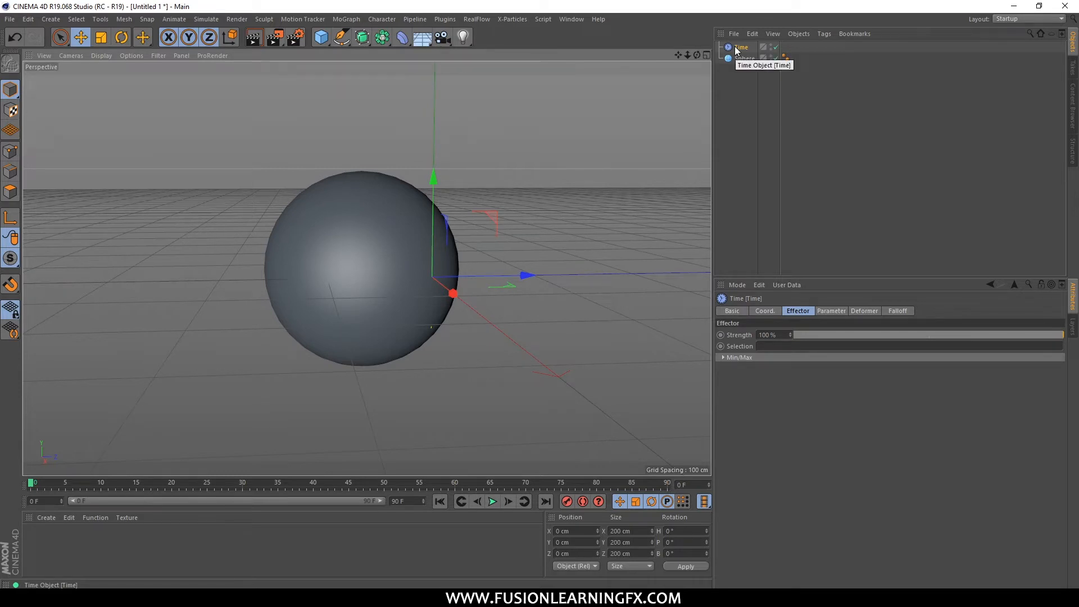
pyautogui.moveTo(736, 48); pyautogui.dragTo(742, 65)
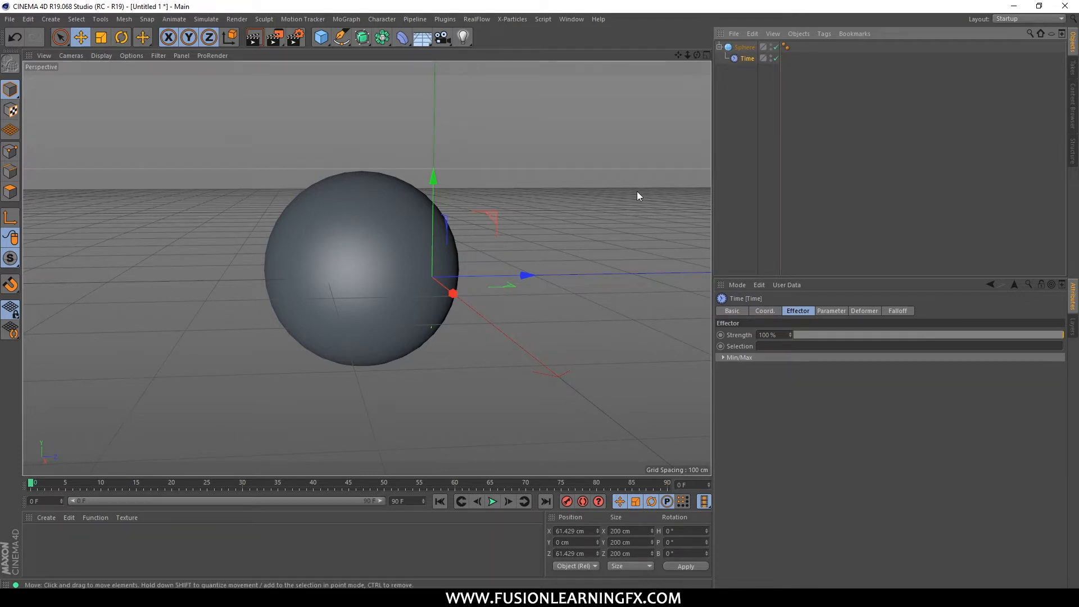
# Step: Turn off rotation in the Time effector's transform parameters
pyautogui.moveTo(759, 278); pyautogui.dragTo(758, 188)
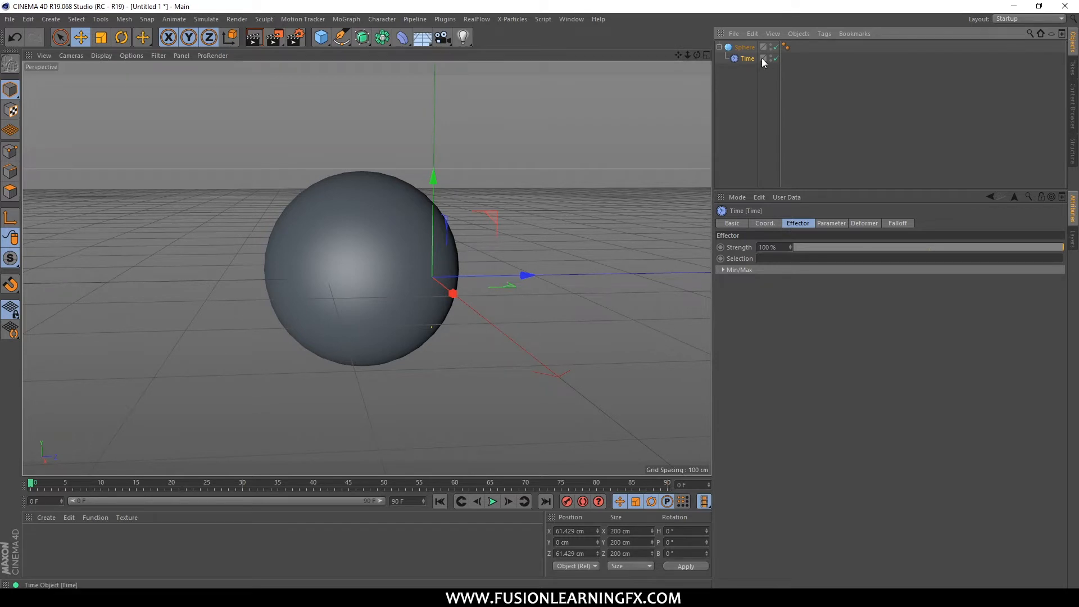
pyautogui.click(831, 223)
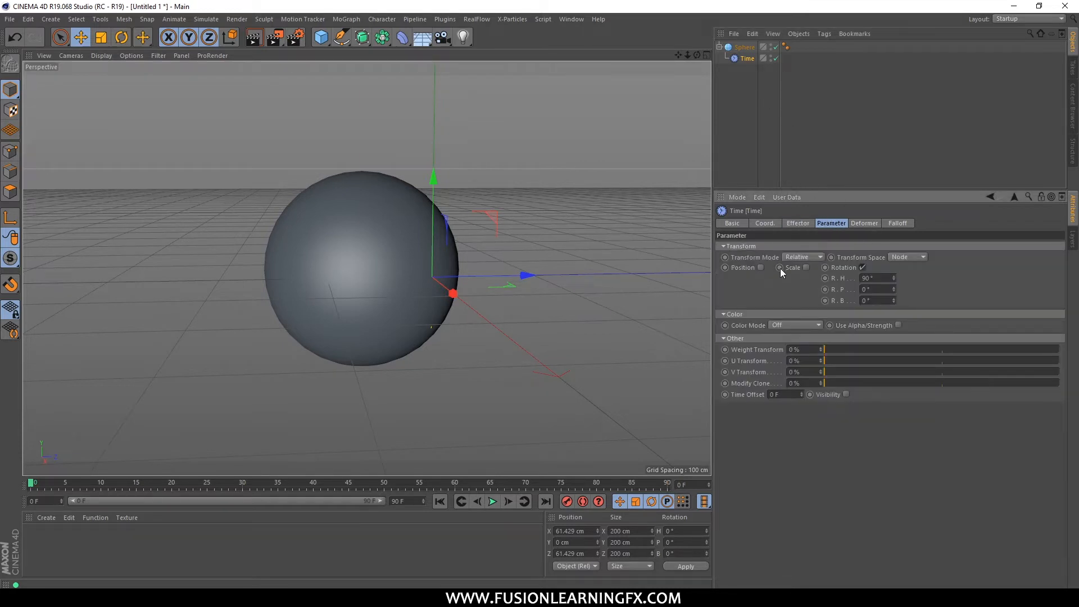
pyautogui.click(862, 267)
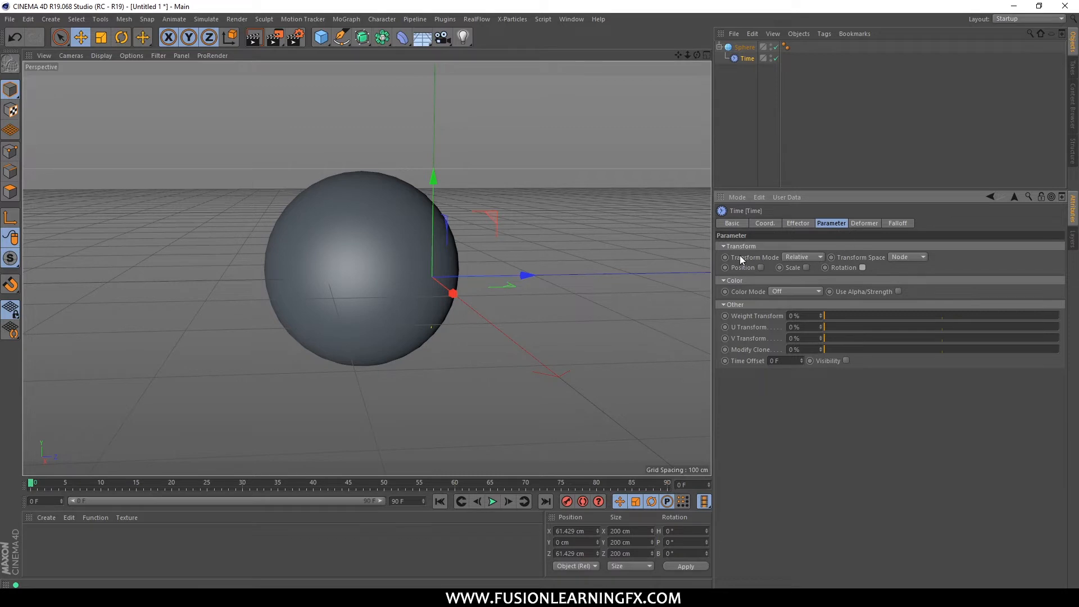
# Step: Set the Time effector's deformation to Object
pyautogui.click(863, 224)
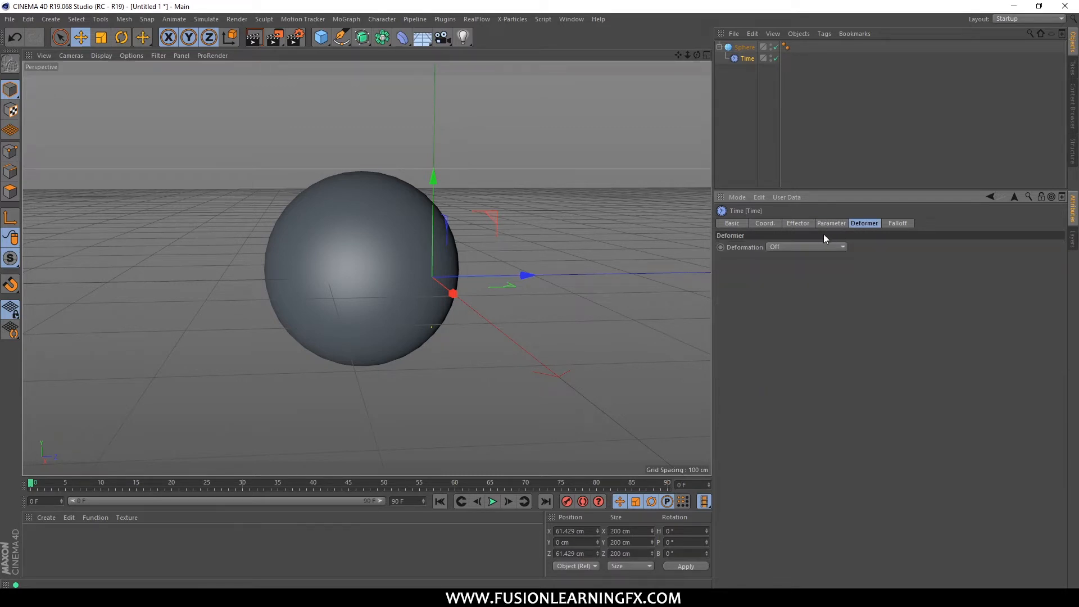
pyautogui.click(778, 248)
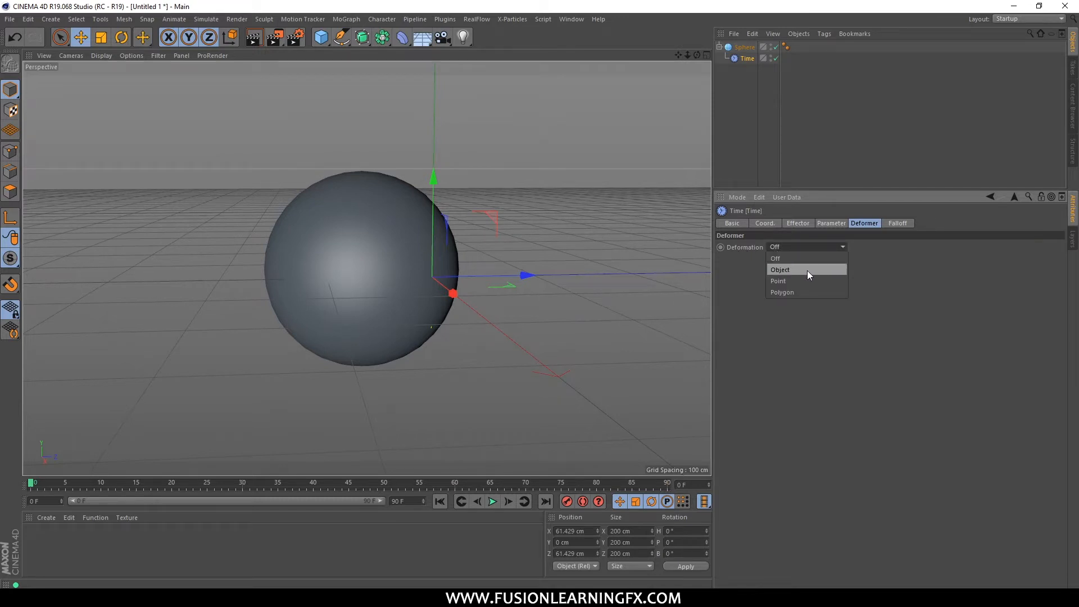
pyautogui.click(788, 269)
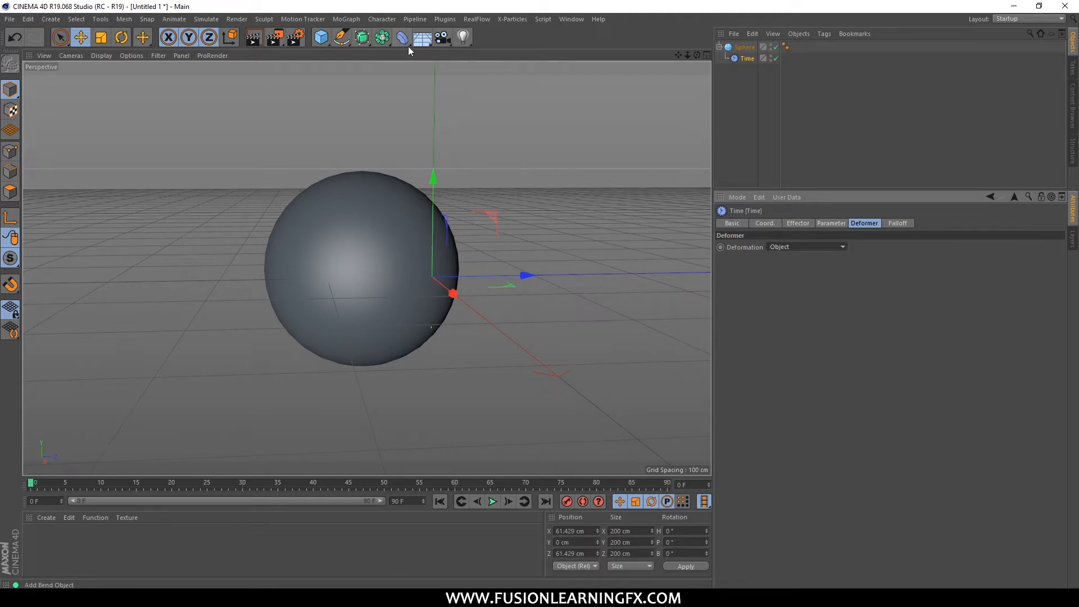
# Step: Add a Bulge deformer as a child of the sphere, fitted to its parent and placed below the Time effector
pyautogui.moveTo(407, 42); pyautogui.dragTo(489, 55)
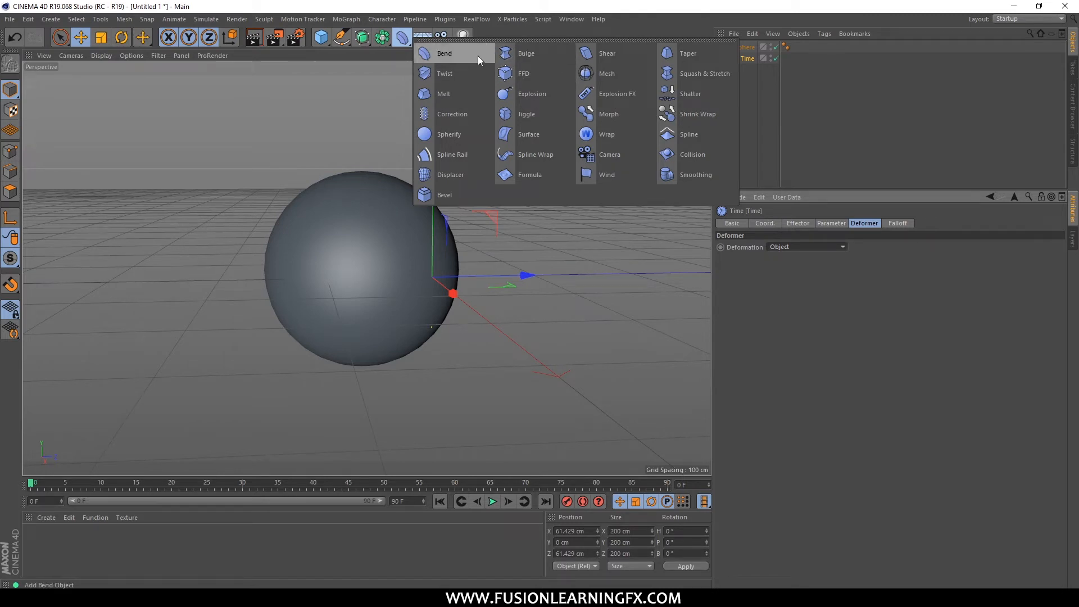
pyautogui.click(528, 53)
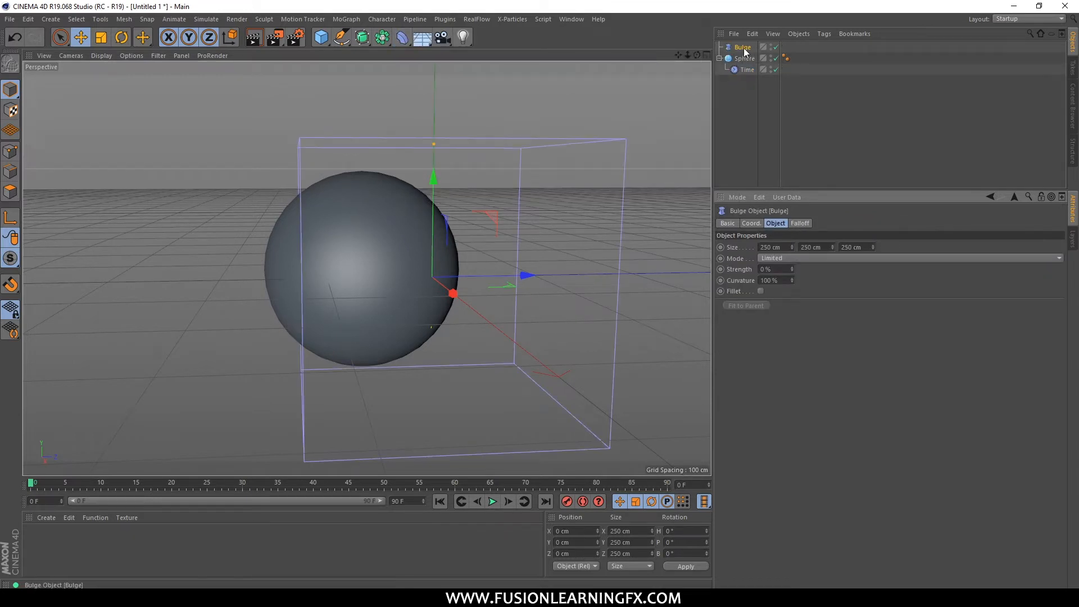
pyautogui.moveTo(747, 50); pyautogui.dragTo(745, 59)
pyautogui.click(757, 306)
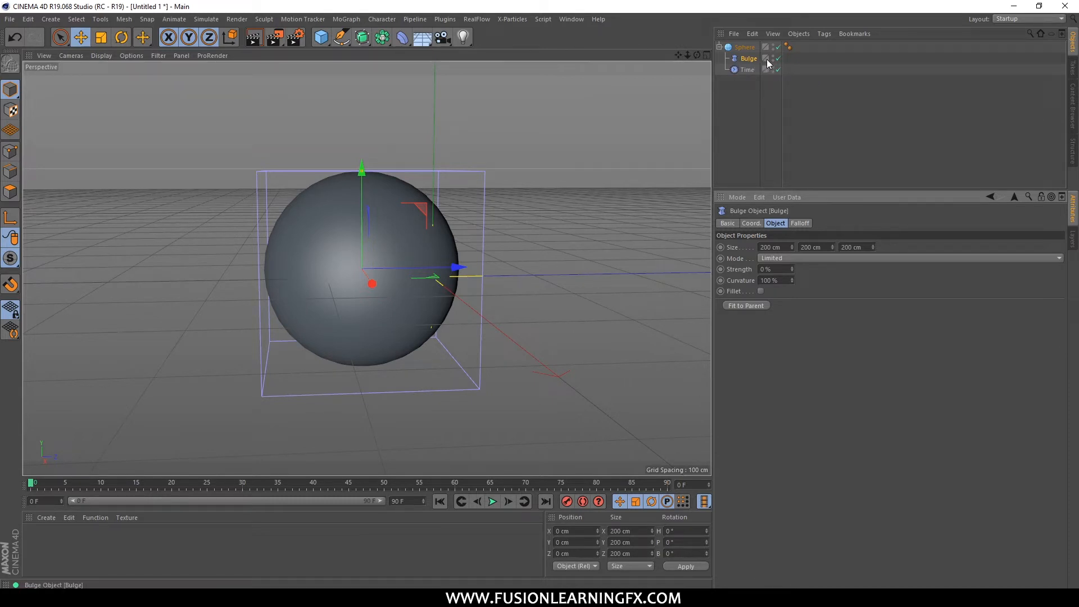
pyautogui.moveTo(748, 58); pyautogui.dragTo(747, 70)
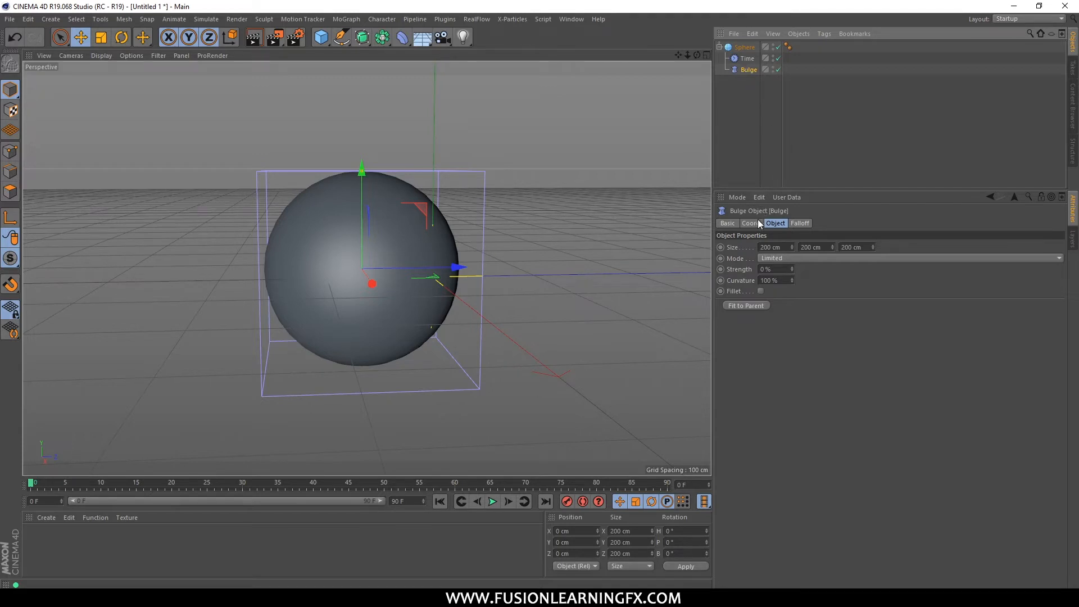
pyautogui.click(801, 222)
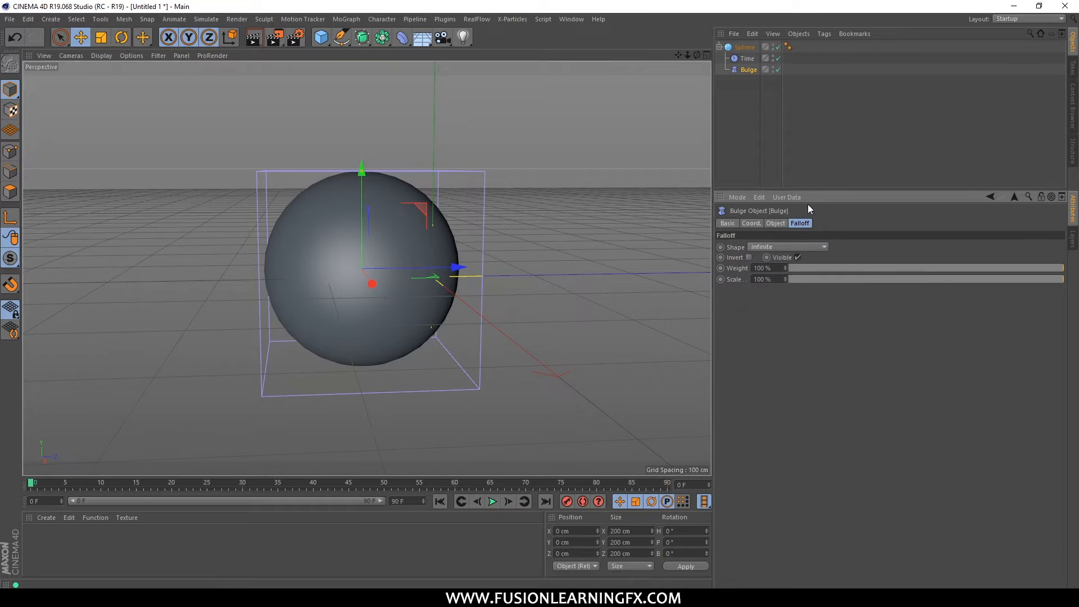
pyautogui.click(780, 224)
pyautogui.click(796, 222)
pyautogui.click(782, 222)
pyautogui.click(798, 223)
pyautogui.press('super')
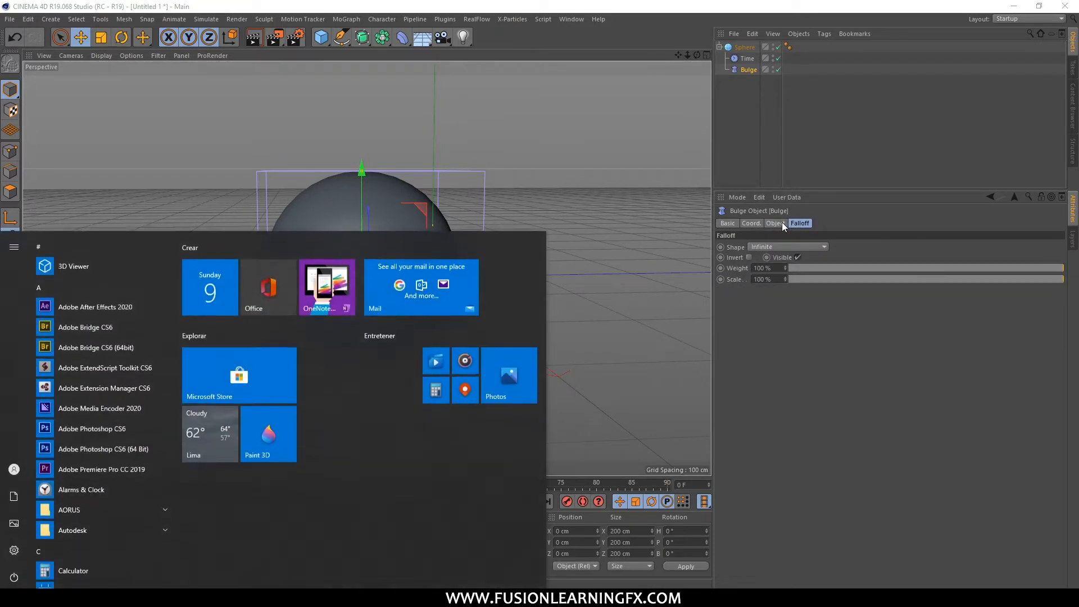
# Step: Set the Bulge deformer's strength to -68 %
pyautogui.click(781, 221)
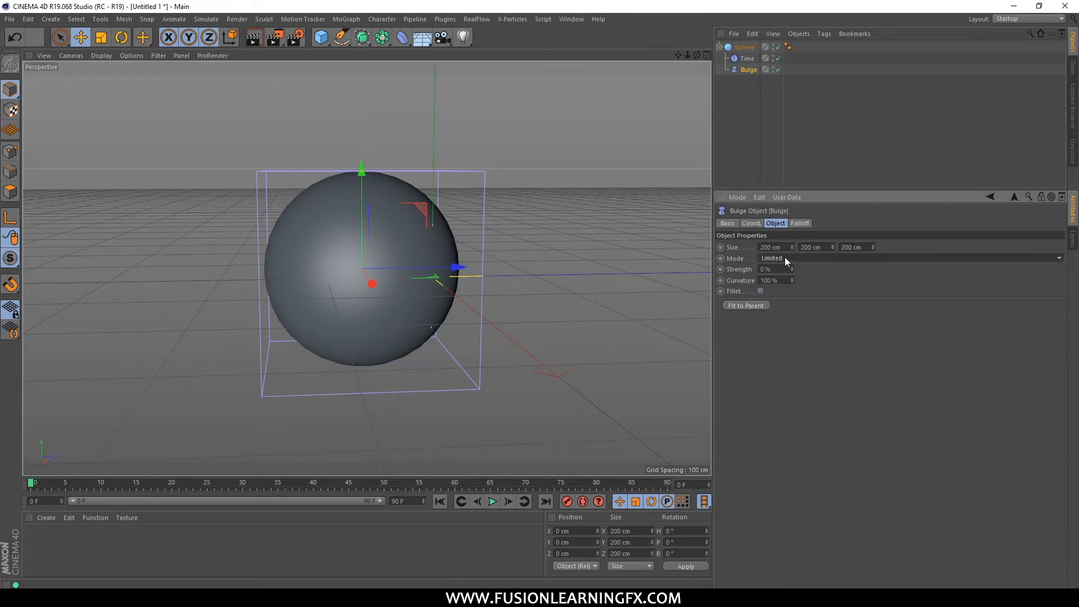
pyautogui.moveTo(792, 269); pyautogui.dragTo(787, 294)
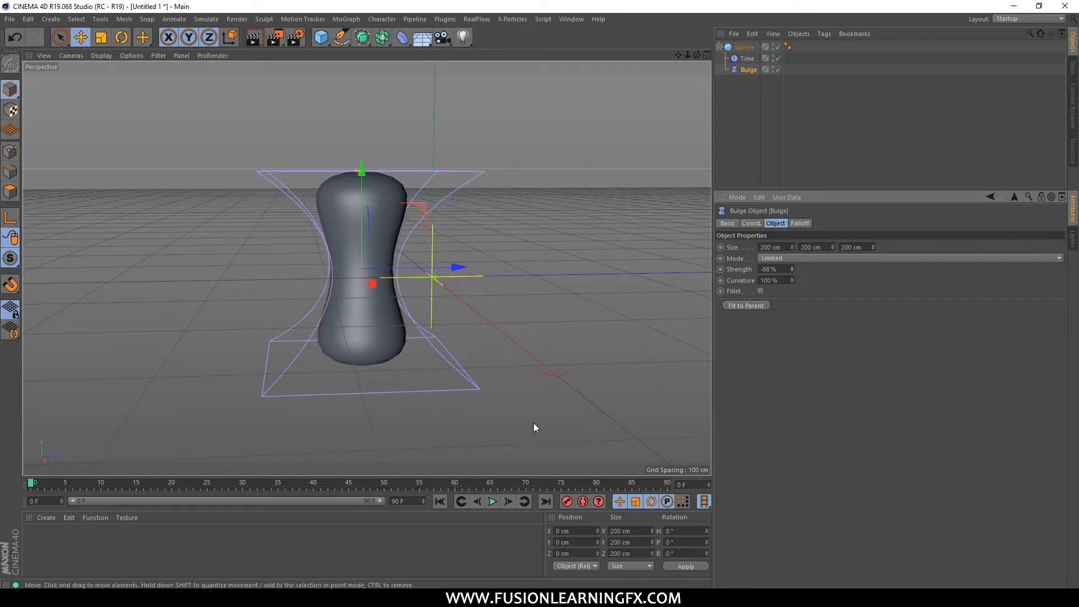
# Step: Play the animation briefly to check the bulged sphere, and return to the first frame
pyautogui.click(493, 502)
pyautogui.click(492, 502)
pyautogui.click(440, 501)
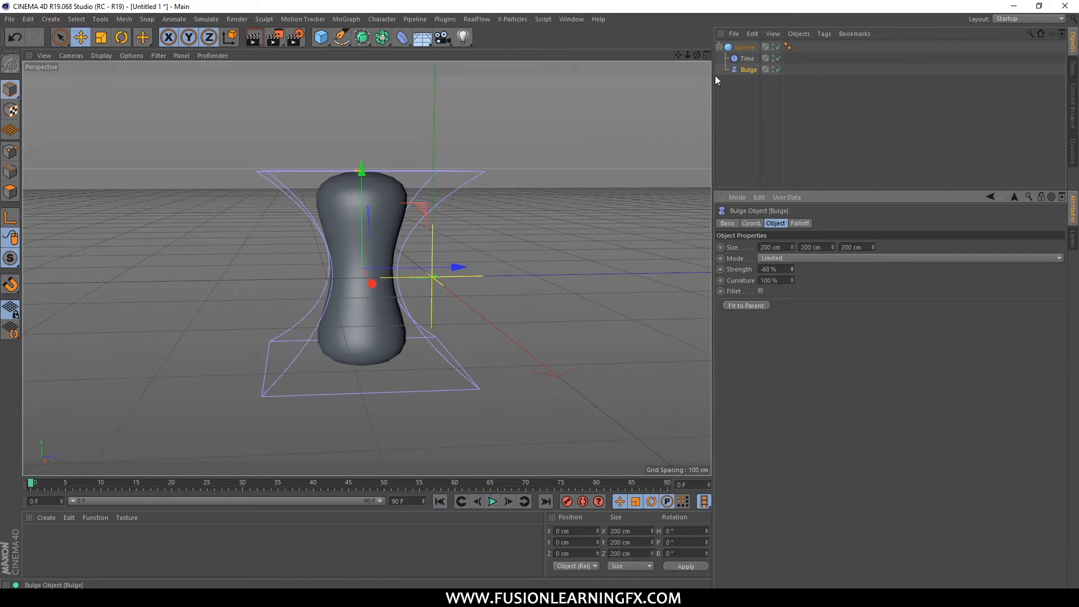
# Step: Set the Bulge deformer's falloff shape to Sphere
pyautogui.keyDown('alt'); pyautogui.moveTo(498, 184); pyautogui.dragTo(451, 235); pyautogui.keyUp('alt')
pyautogui.keyDown('alt'); pyautogui.moveTo(450, 235); pyautogui.dragTo(535, 234, button='middle'); pyautogui.keyUp('alt')
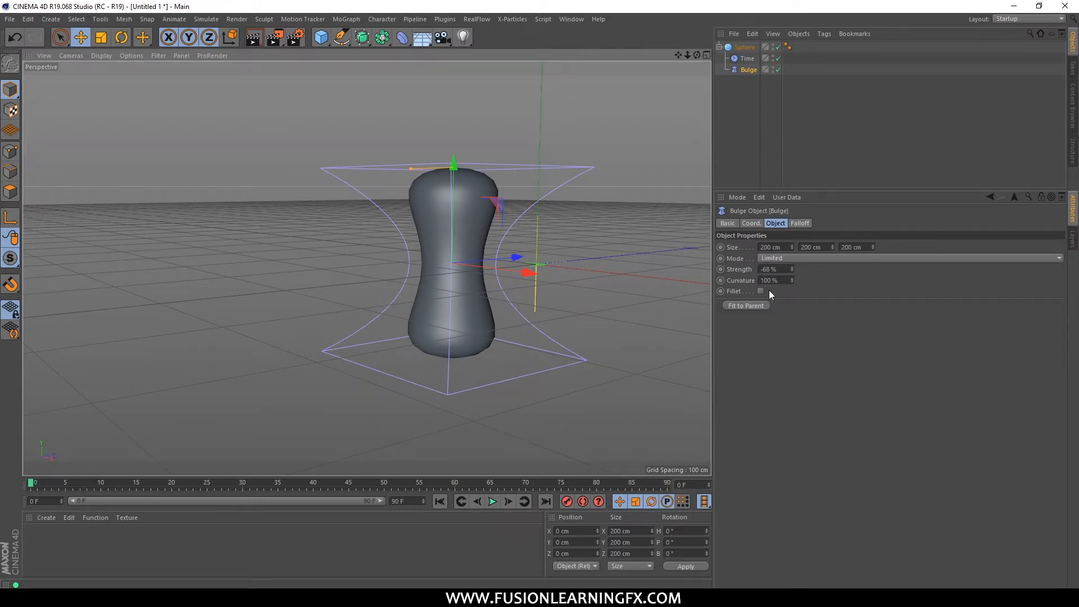
pyautogui.click(799, 223)
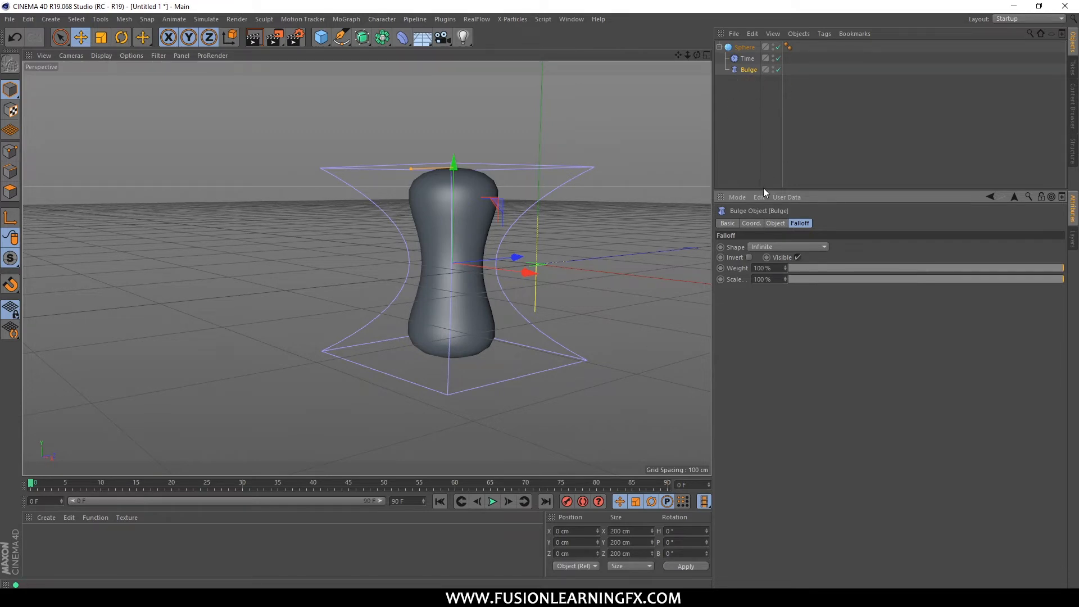
pyautogui.click(765, 248)
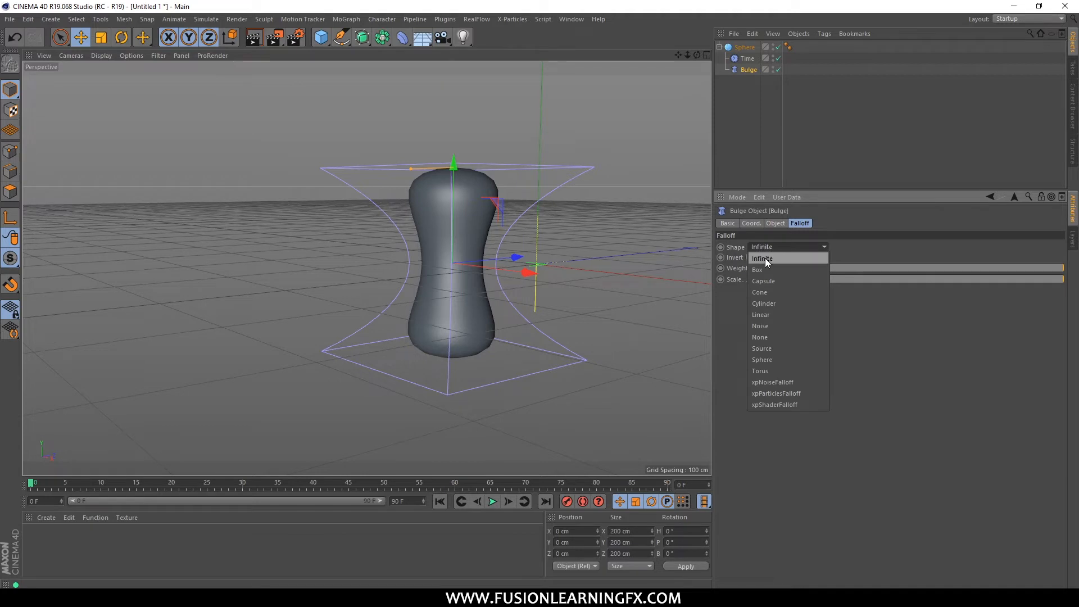
pyautogui.click(771, 358)
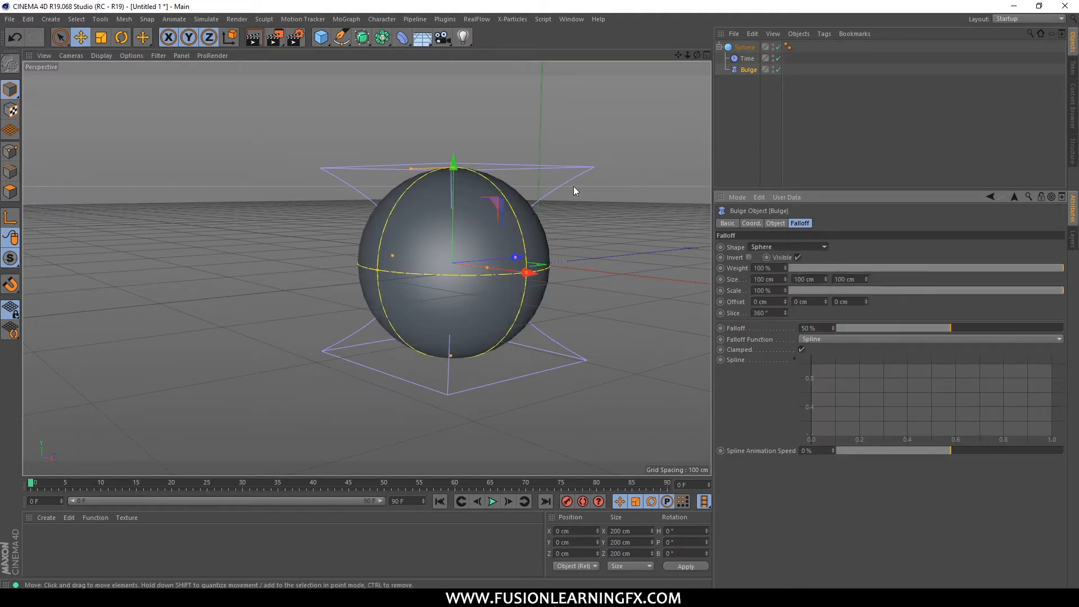
# Step: Enlarge the Bulge's spherical falloff to about 359 cm in X and 287 cm in Z, with a falloff of about 58 %
pyautogui.moveTo(510, 265); pyautogui.dragTo(707, 298)
pyautogui.scroll(-4, 428, 234)
pyautogui.keyDown('alt'); pyautogui.moveTo(458, 245); pyautogui.dragTo(403, 264); pyautogui.keyUp('alt')
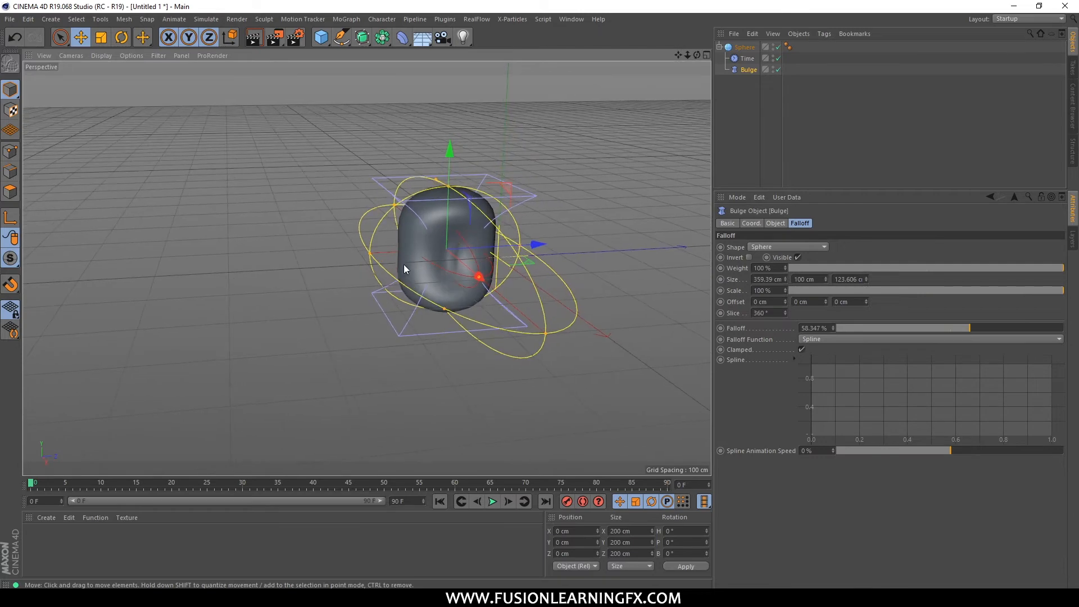
pyautogui.moveTo(520, 248); pyautogui.dragTo(616, 211)
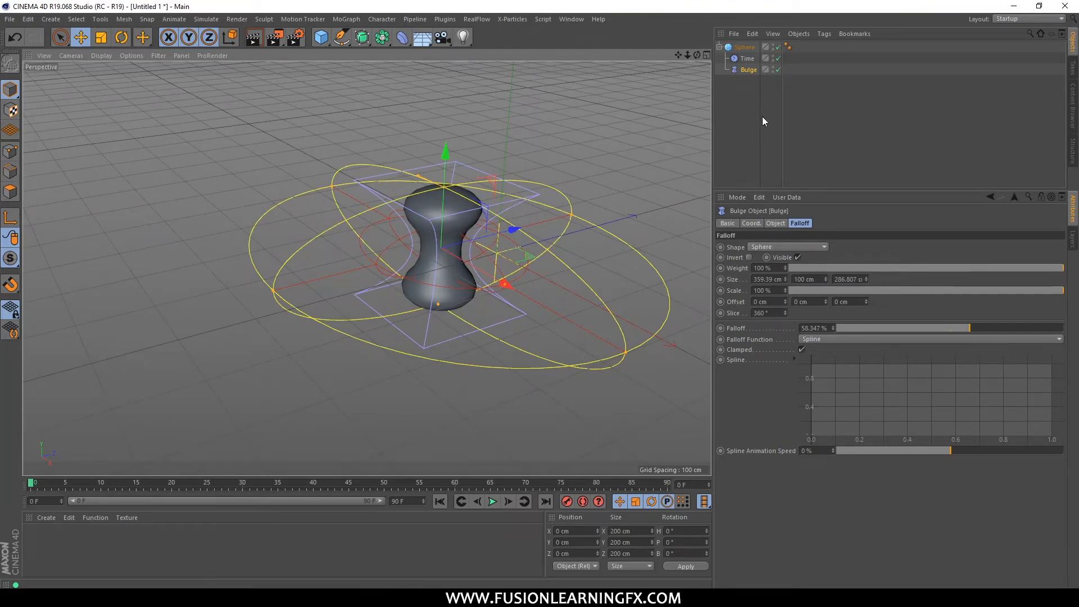
# Step: Preview the animation with the enlarged spherical falloff, and rewind to frame 0
pyautogui.click(492, 501)
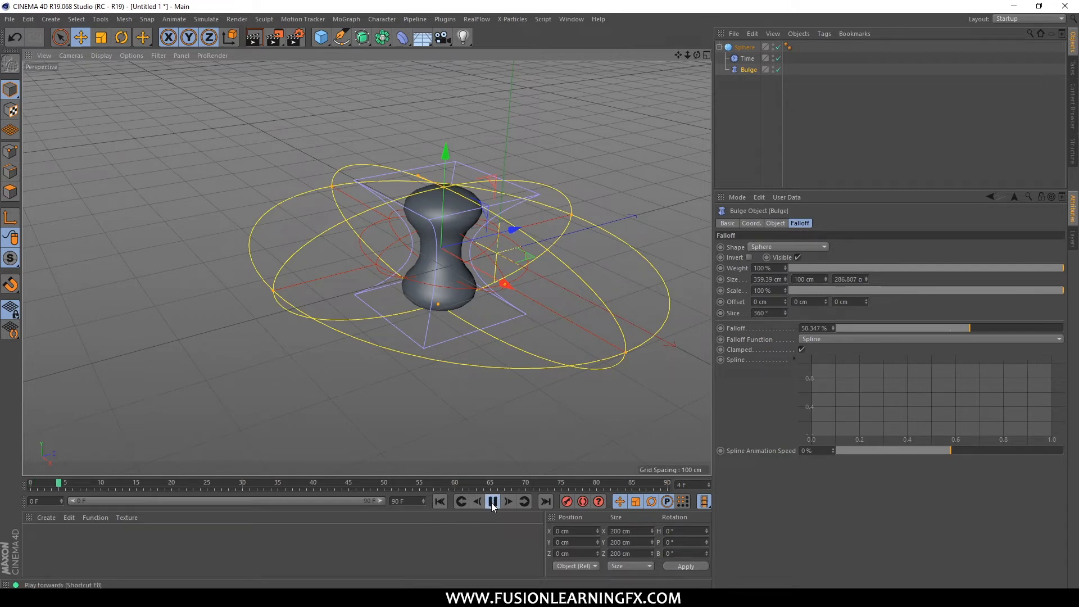
pyautogui.click(493, 502)
pyautogui.click(440, 501)
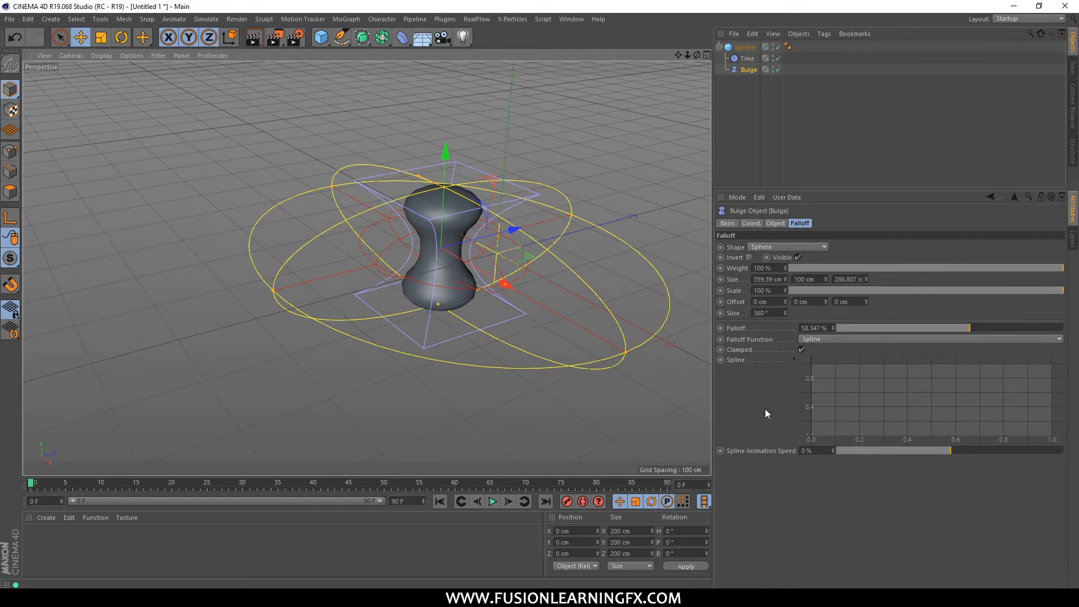
# Step: Draw the Bulge's falloff spline with points at zero for 0.00 and 1.00 and a full-height peak at about 0.50
pyautogui.hotkey('ctrl', 'Tab')
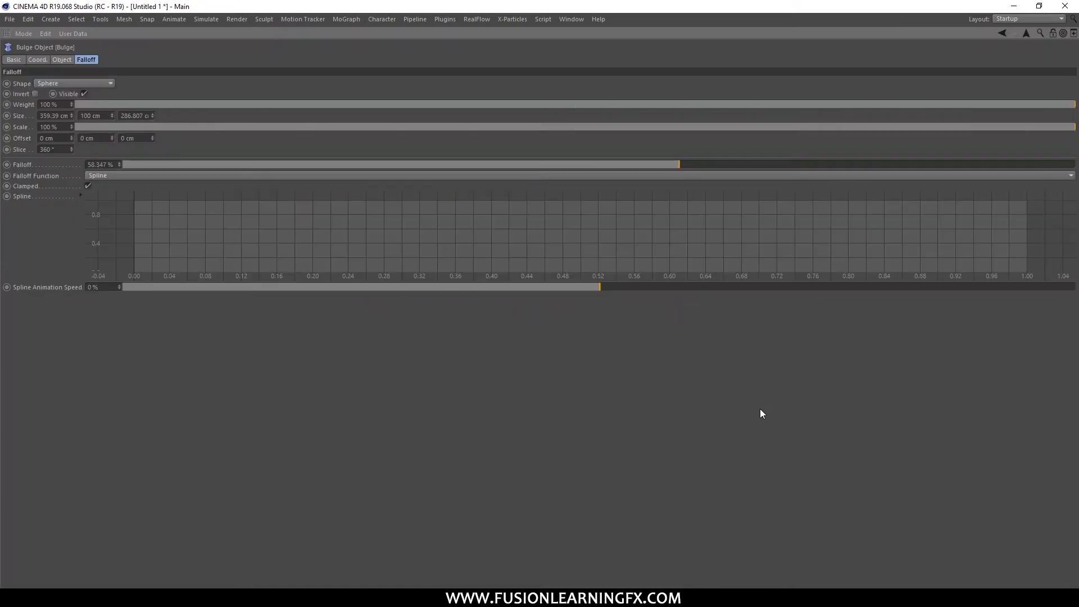
pyautogui.hotkey('ctrl', 'Tab')
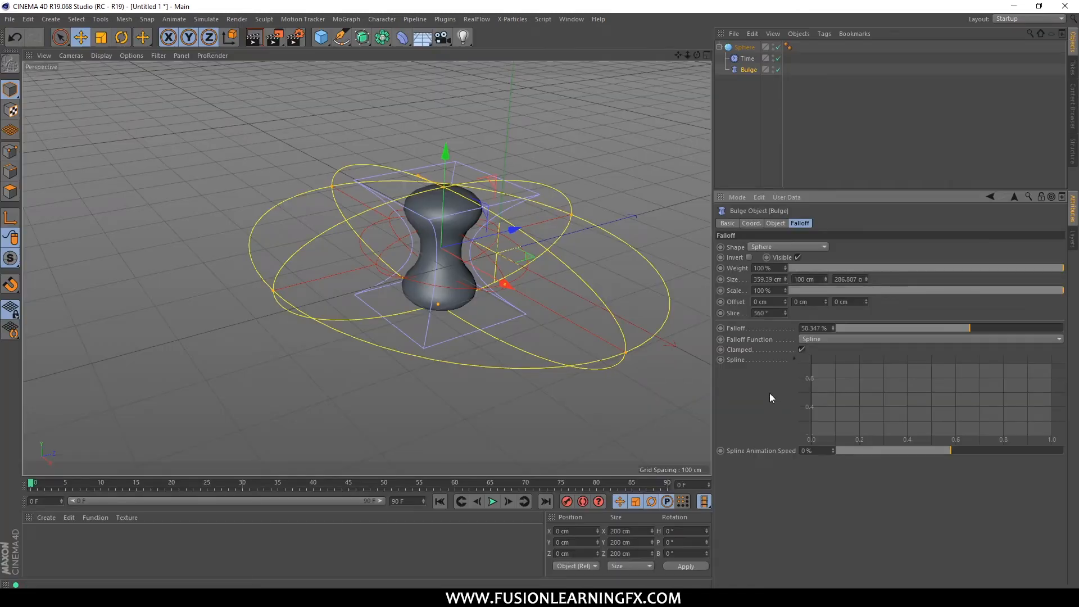
pyautogui.hotkey('ctrl', 'Tab')
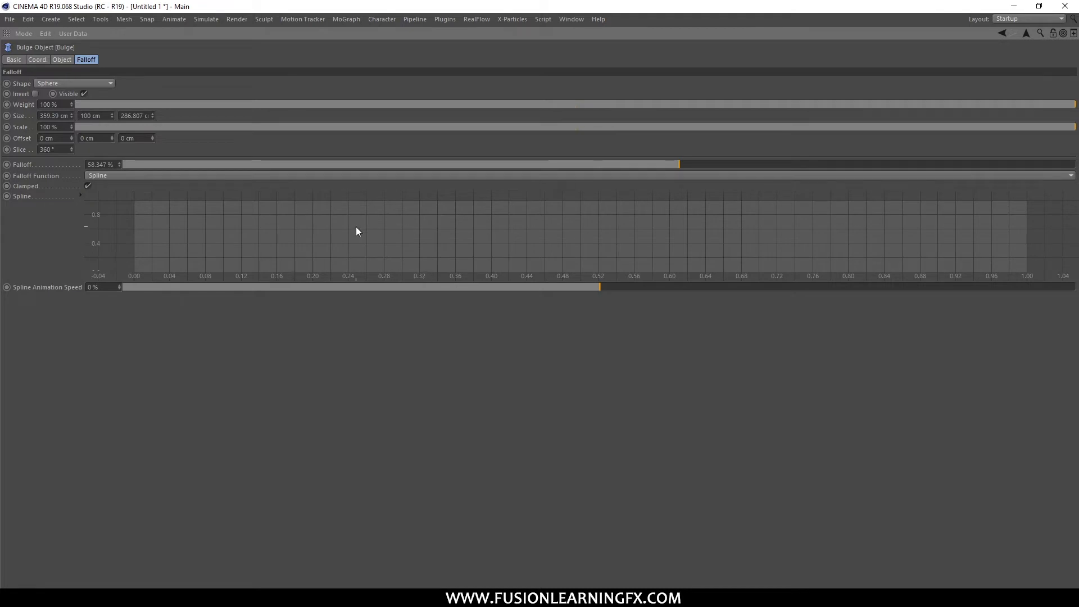
pyautogui.click(136, 265)
pyautogui.moveTo(136, 265); pyautogui.dragTo(134, 276)
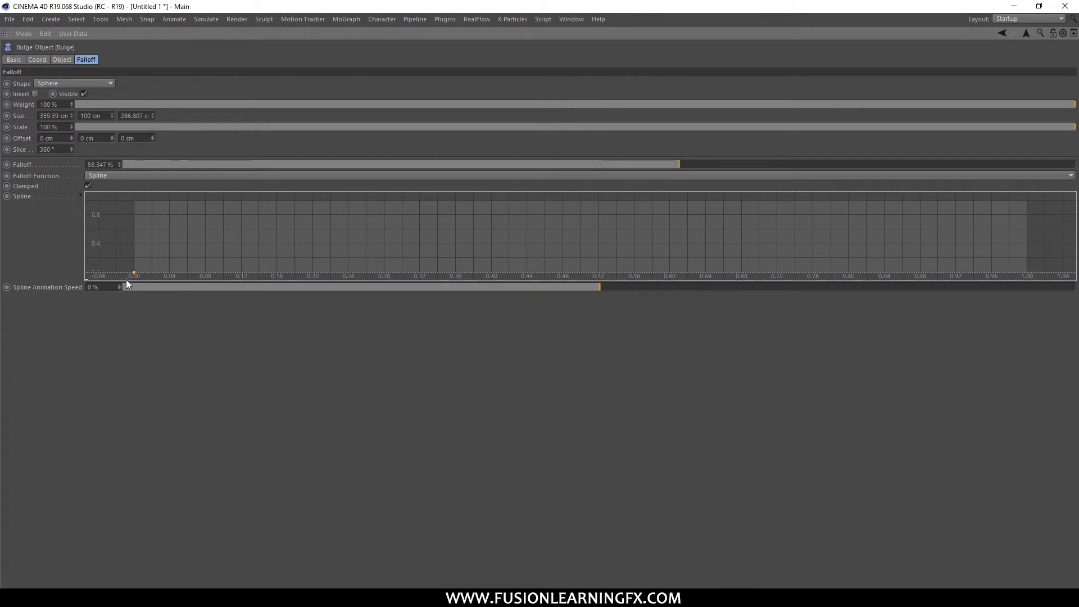
pyautogui.moveTo(209, 225); pyautogui.dragTo(582, 197)
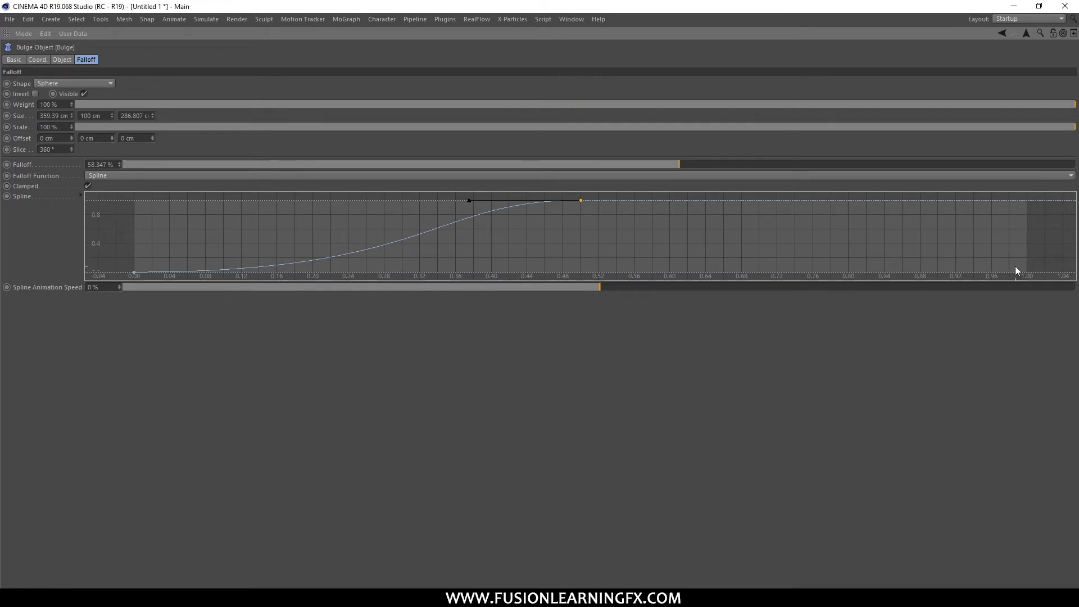
pyautogui.keyDown('ctrl'); pyautogui.moveTo(1016, 265); pyautogui.dragTo(1037, 276); pyautogui.keyUp('ctrl')
pyautogui.hotkey('ctrl', 'Tab')
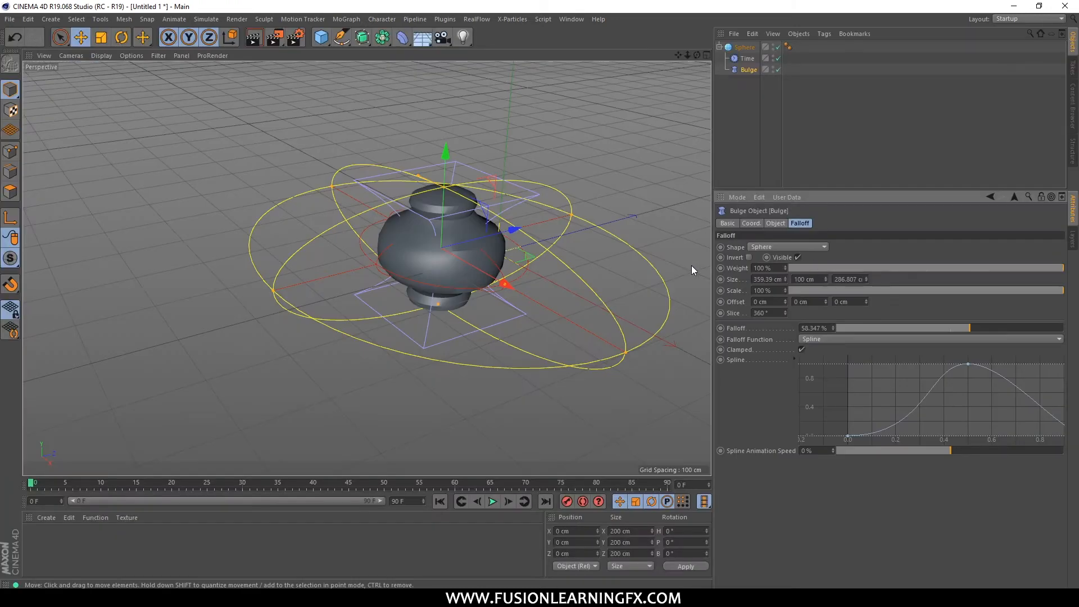
# Step: Play the animation to check the sphere with the new falloff curve, and stop playback
pyautogui.click(493, 503)
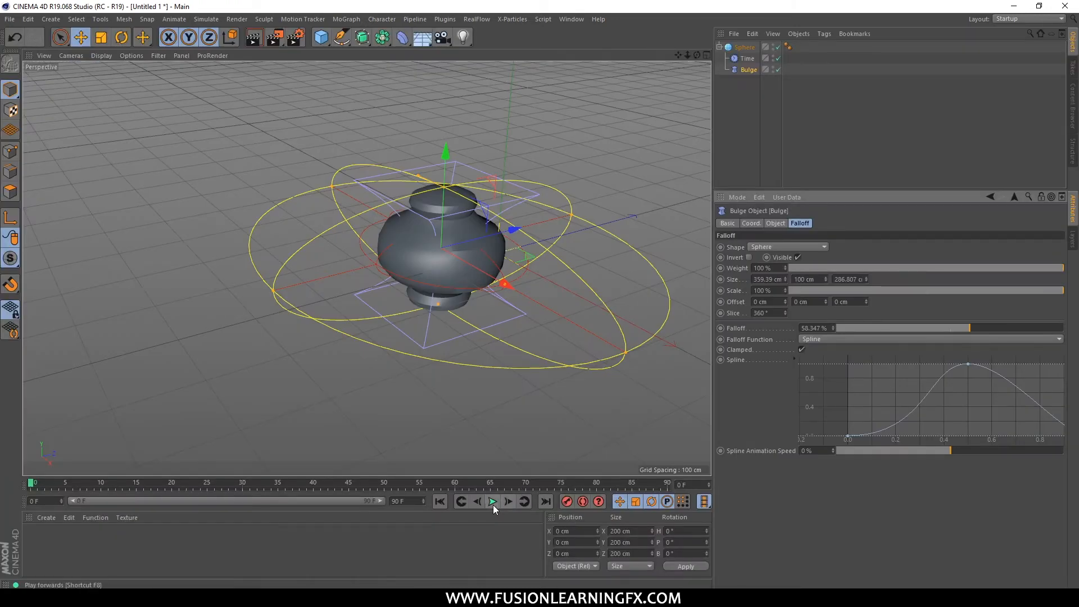
pyautogui.click(493, 502)
pyautogui.keyDown('alt'); pyautogui.moveTo(551, 392); pyautogui.dragTo(466, 389, button='middle'); pyautogui.keyUp('alt')
pyautogui.click(493, 501)
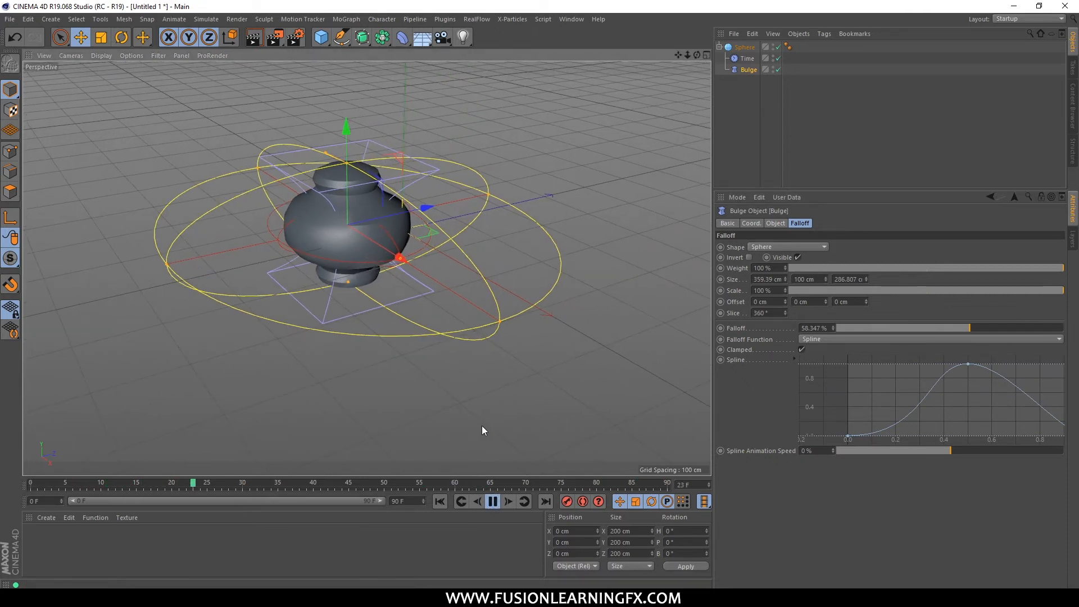
pyautogui.click(493, 501)
# Step: Set the Bulge falloff's Spline Animation Speed to 100 % and preview the animation
pyautogui.doubleClick(816, 450)
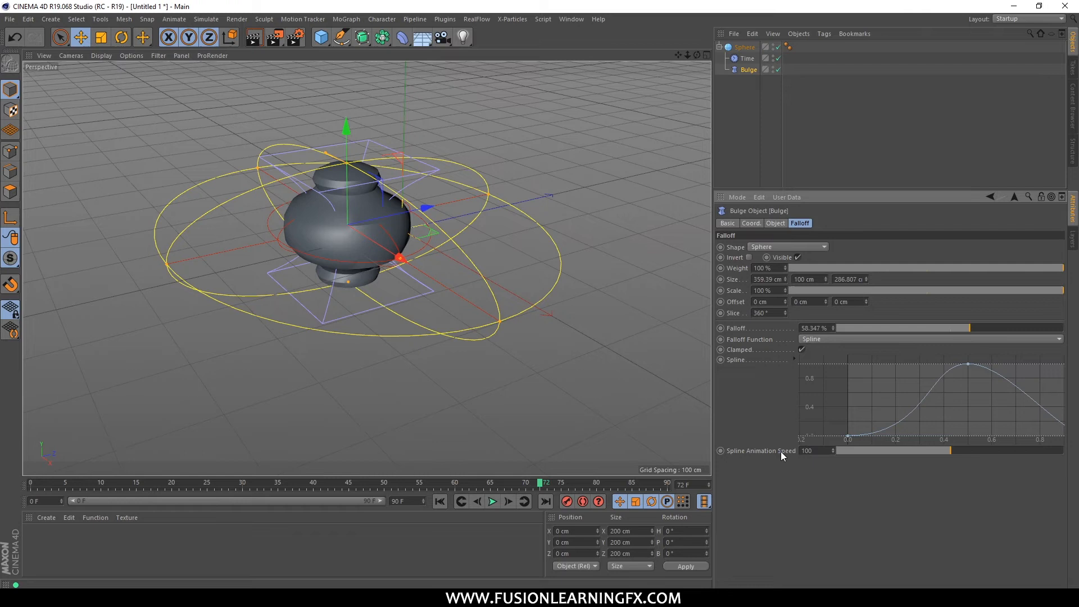
pyautogui.press('Return')
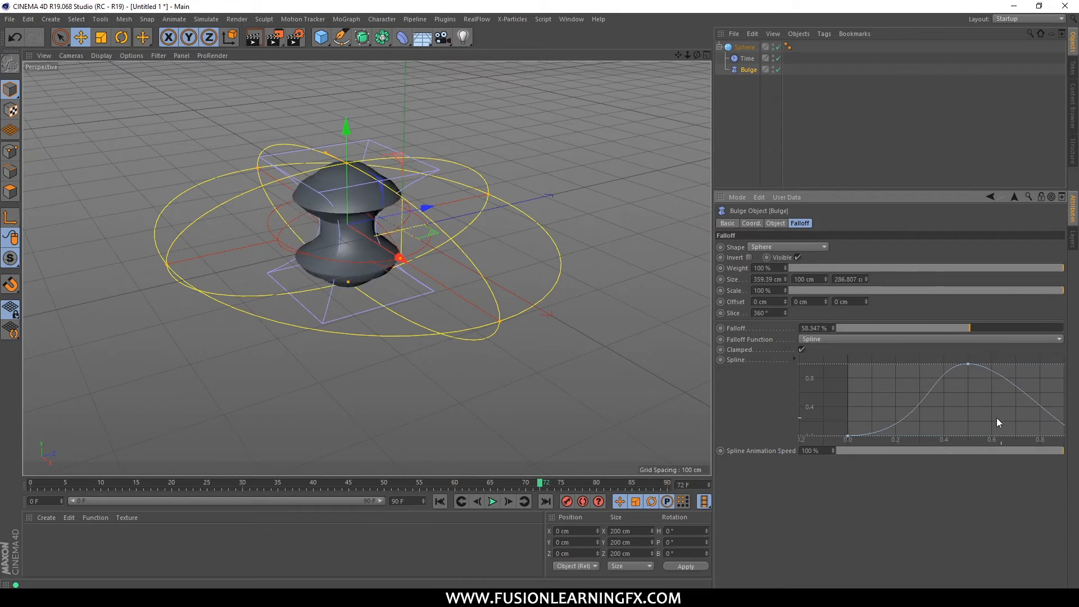
pyautogui.click(493, 501)
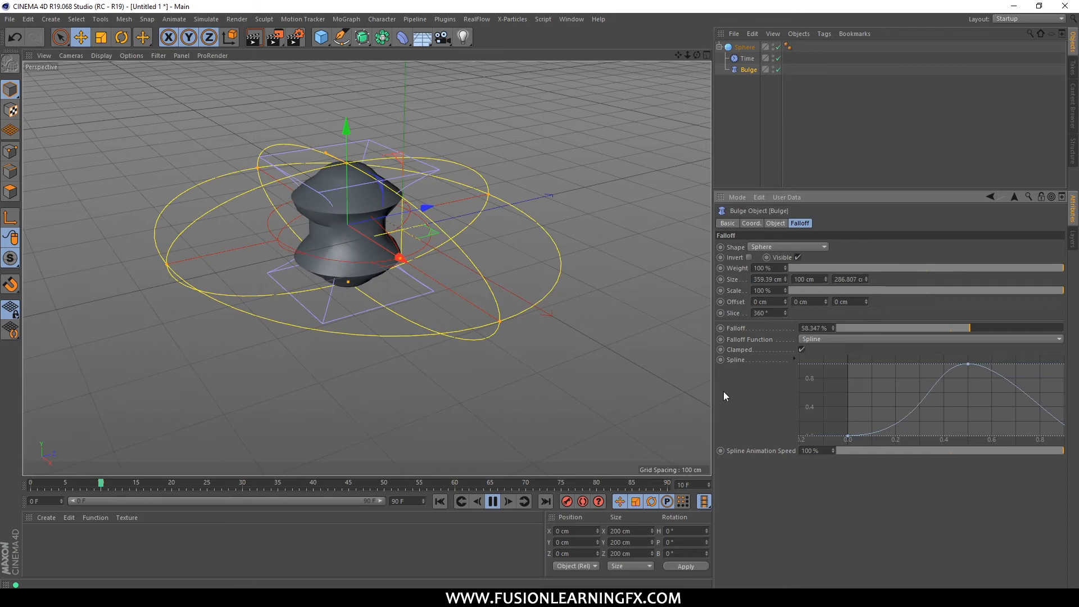
pyautogui.click(493, 501)
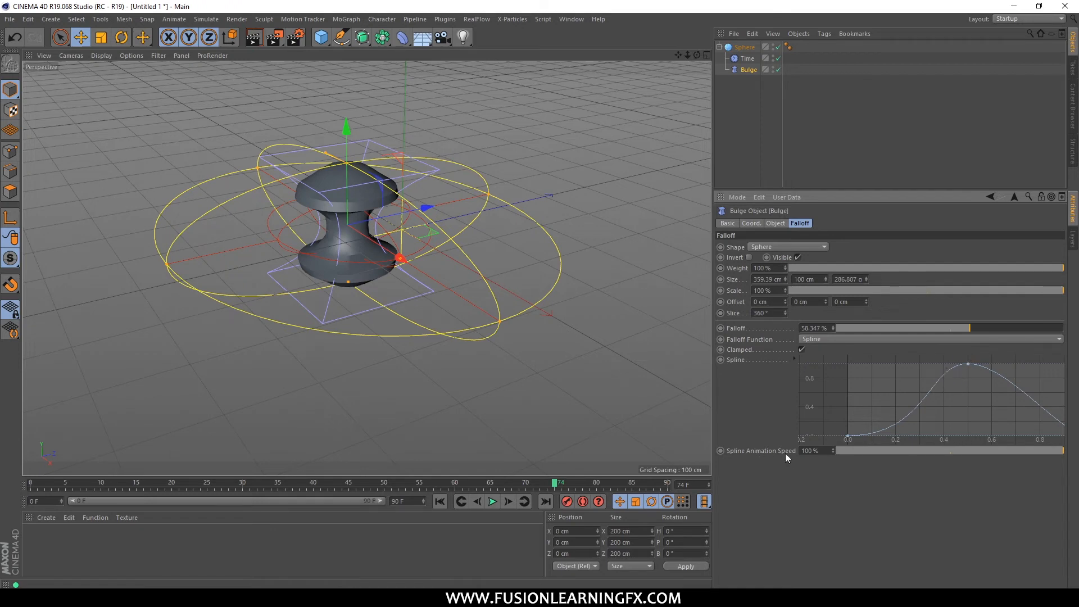
# Step: Set the Bulge falloff's Spline Animation Speed to 50 % and play the animation from the first frame
pyautogui.click(812, 451)
pyautogui.write('50')
pyautogui.press('Return')
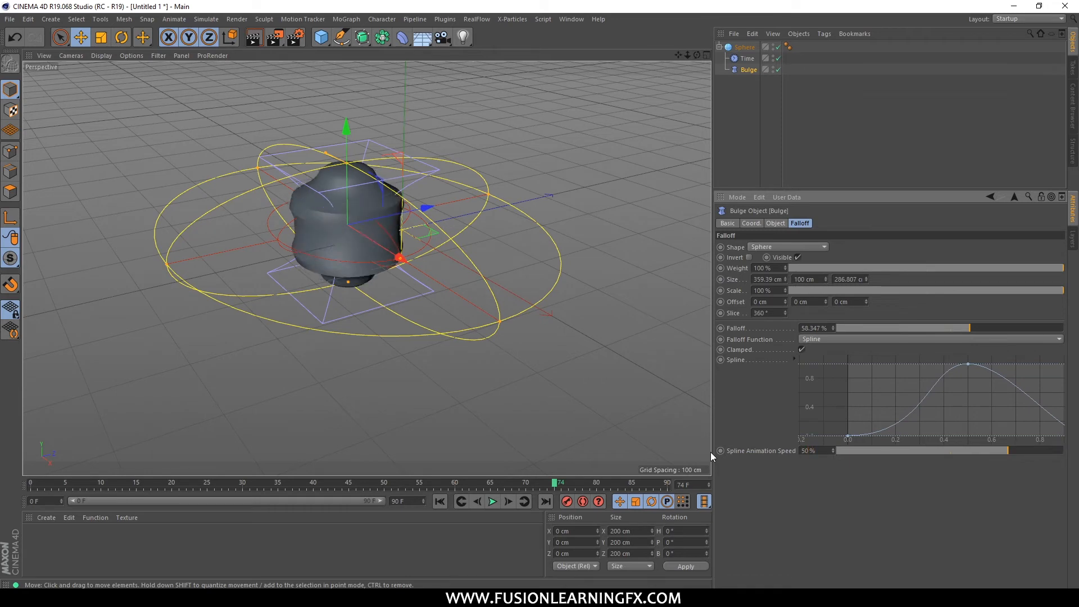
pyautogui.click(440, 502)
pyautogui.click(492, 501)
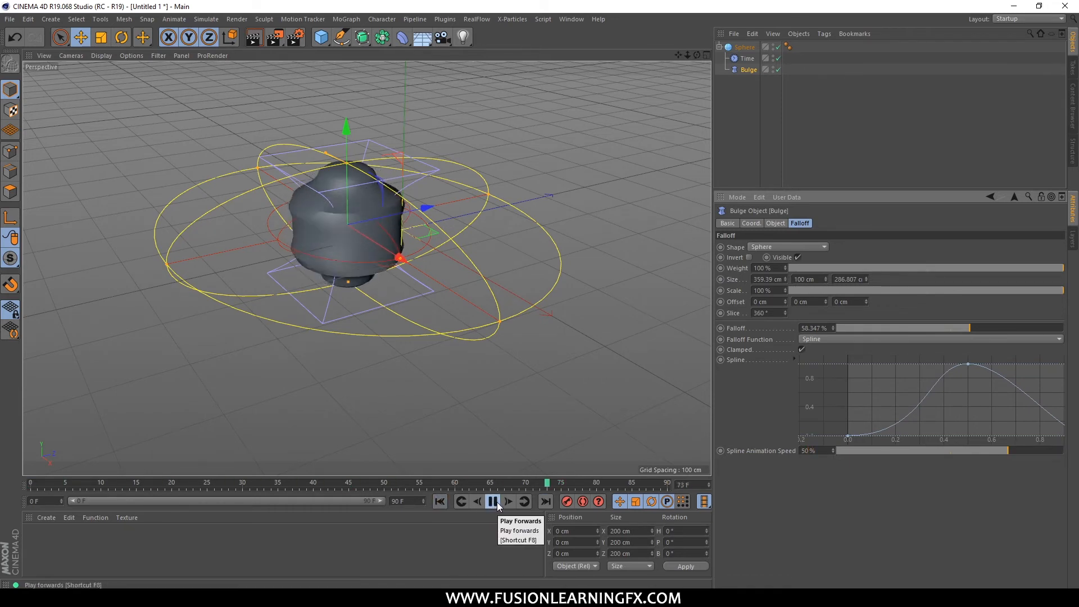
# Step: Resize the Bulge's spherical falloff to about 150 cm in X and 255 cm in Y during playback, and rewind to frame 0
pyautogui.moveTo(499, 321); pyautogui.dragTo(402, 258)
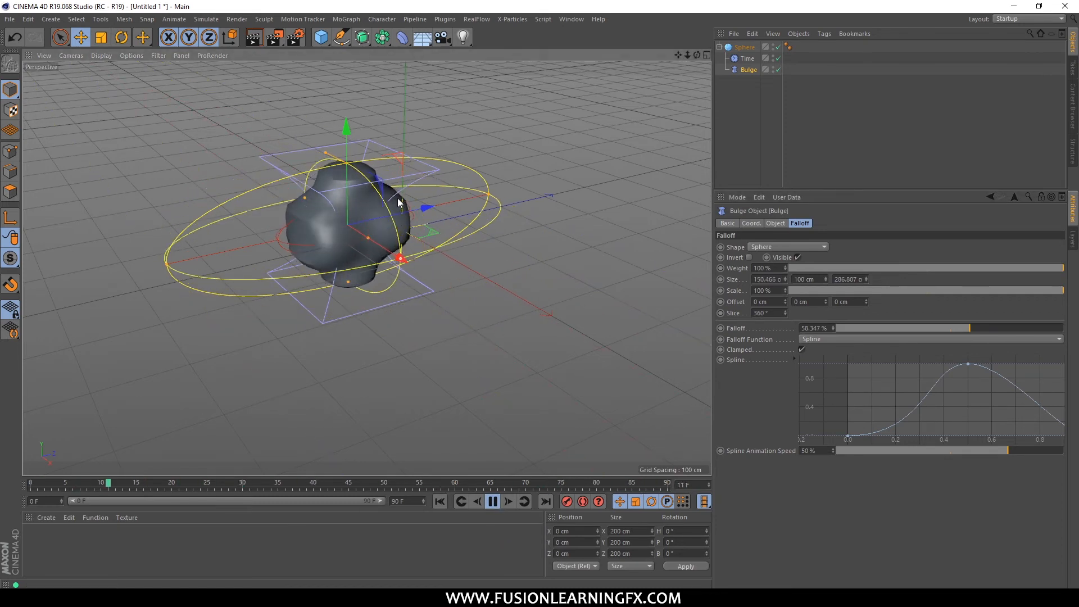
pyautogui.moveTo(345, 161); pyautogui.dragTo(316, 59)
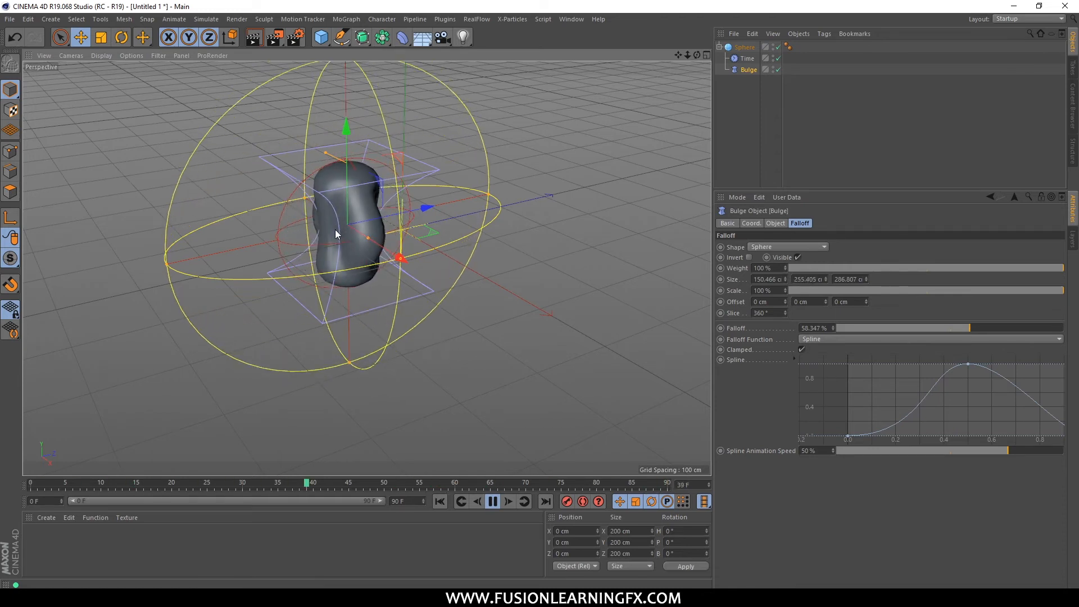
pyautogui.keyDown('alt'); pyautogui.moveTo(342, 237); pyautogui.dragTo(464, 259); pyautogui.keyUp('alt')
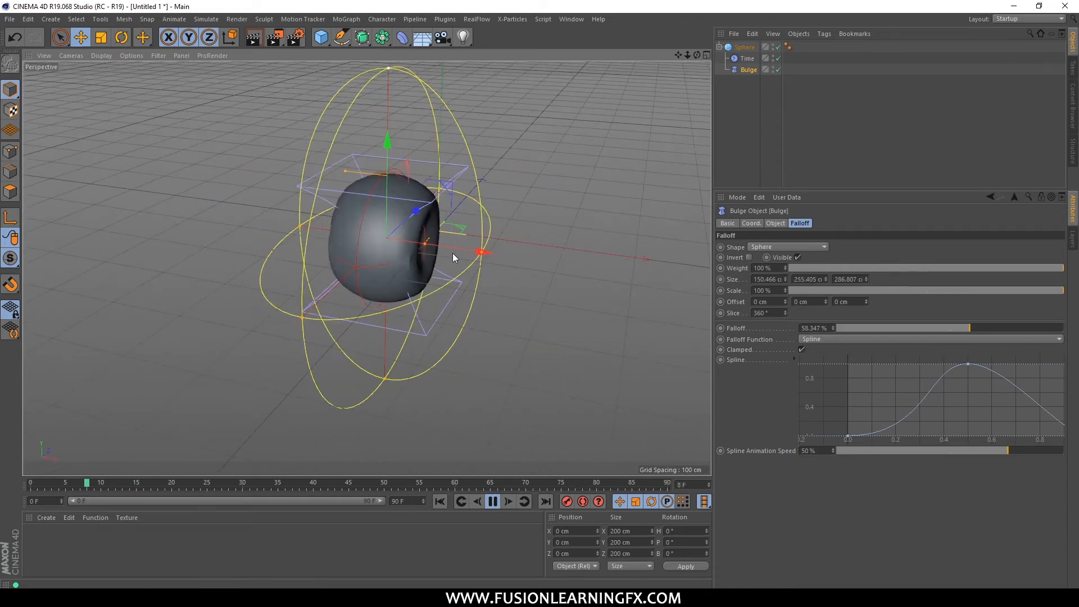
pyautogui.keyDown('alt'); pyautogui.moveTo(439, 330); pyautogui.dragTo(478, 208); pyautogui.keyUp('alt')
pyautogui.scroll(3, 396, 265)
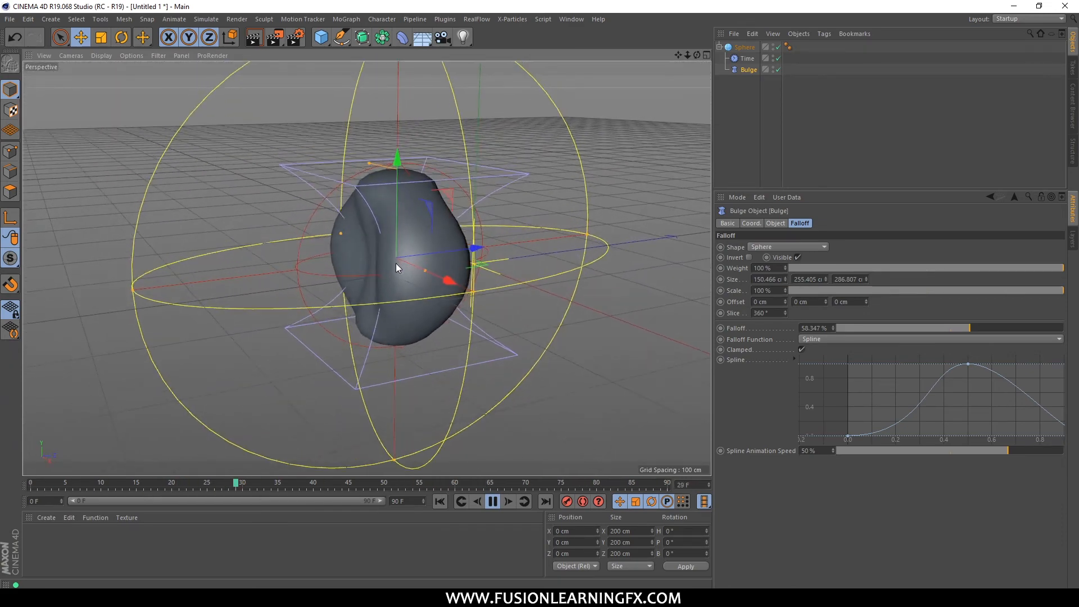
pyautogui.keyDown('alt'); pyautogui.moveTo(395, 262); pyautogui.dragTo(443, 241); pyautogui.keyUp('alt')
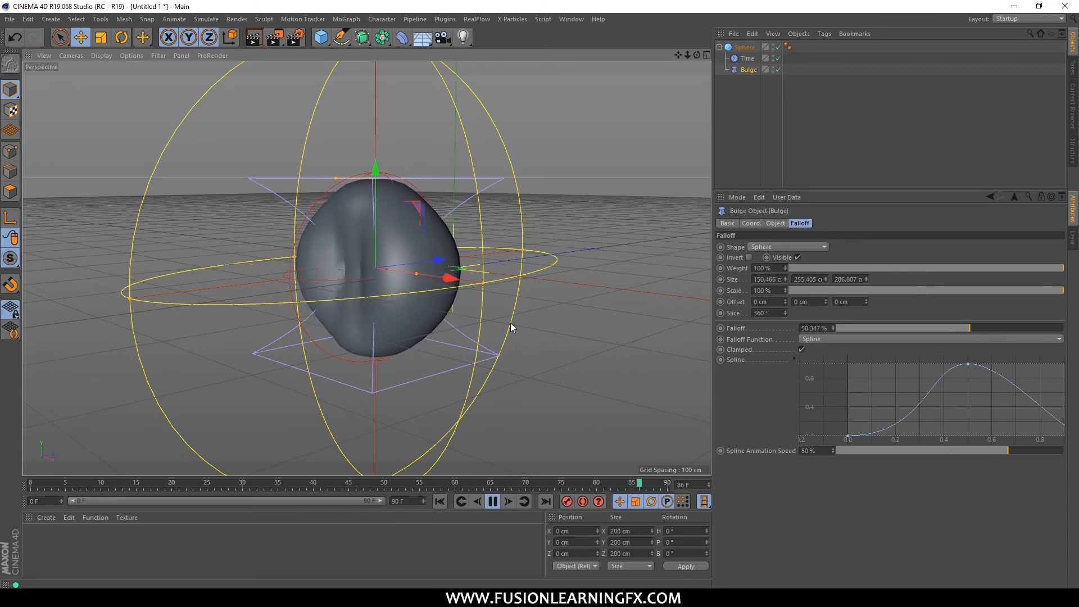
pyautogui.click(493, 504)
pyautogui.moveTo(441, 485); pyautogui.dragTo(22, 487)
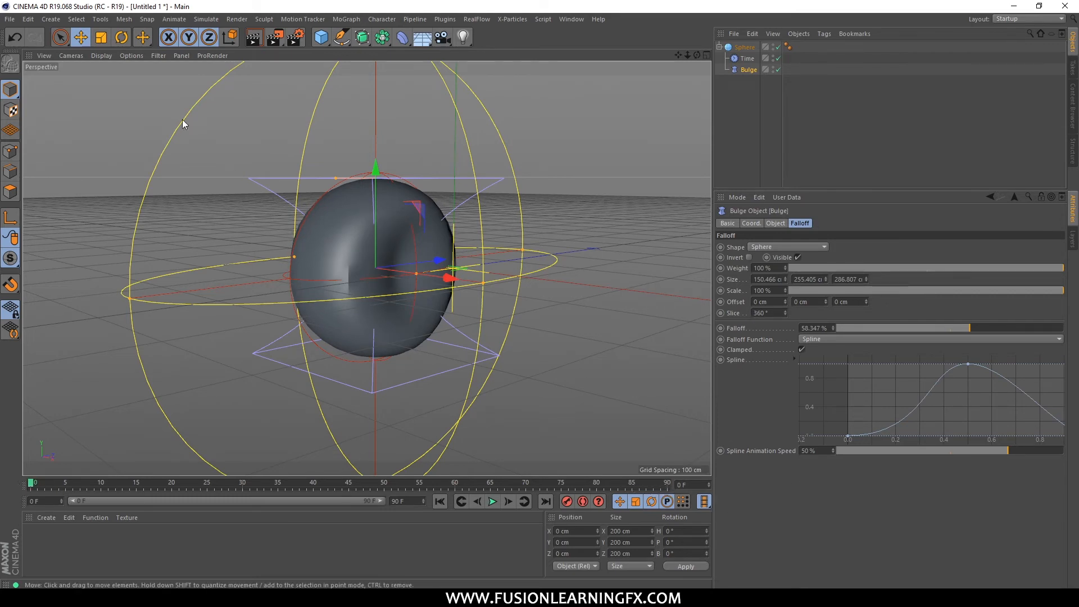
# Step: Set the project's maximum time and preview maximum time to 200 frames, and enter 200 as the project time
pyautogui.click(49, 19)
pyautogui.moveTo(28, 19)
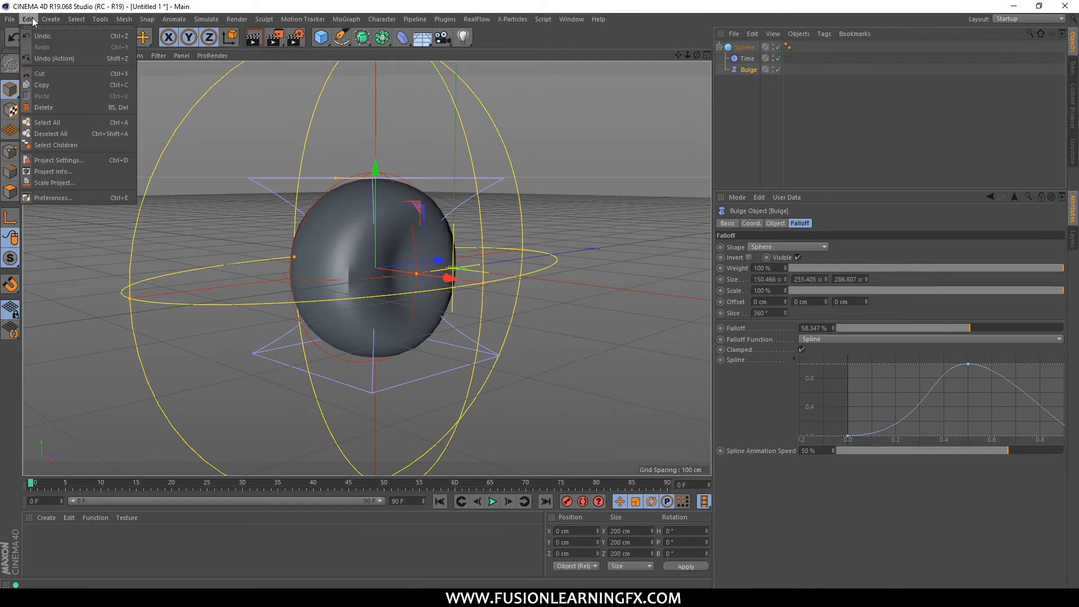
pyautogui.click(76, 159)
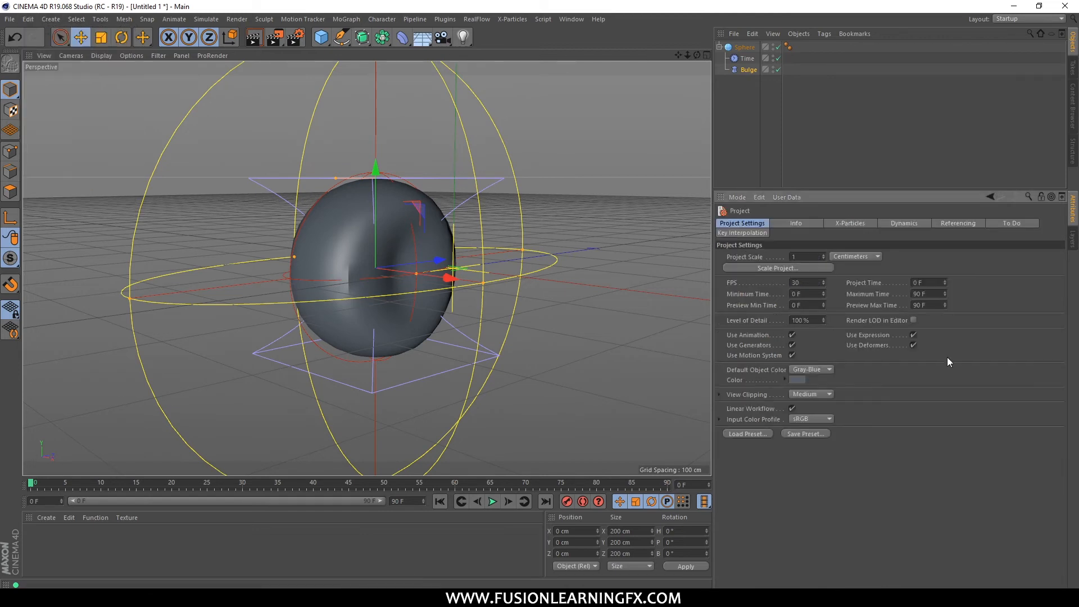
pyautogui.doubleClick(933, 291)
pyautogui.write('200')
pyautogui.doubleClick(936, 304)
pyautogui.write('200')
pyautogui.doubleClick(931, 282)
pyautogui.write('200')
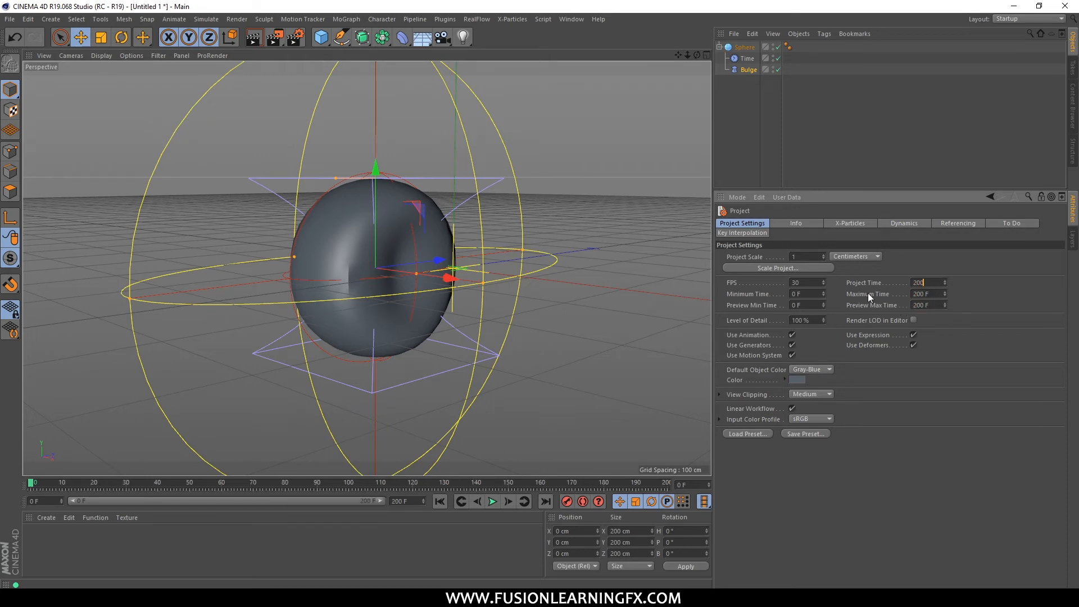
pyautogui.press('Return')
# Step: Preview the animation over the extended timeline, and return to frame 0
pyautogui.click(493, 502)
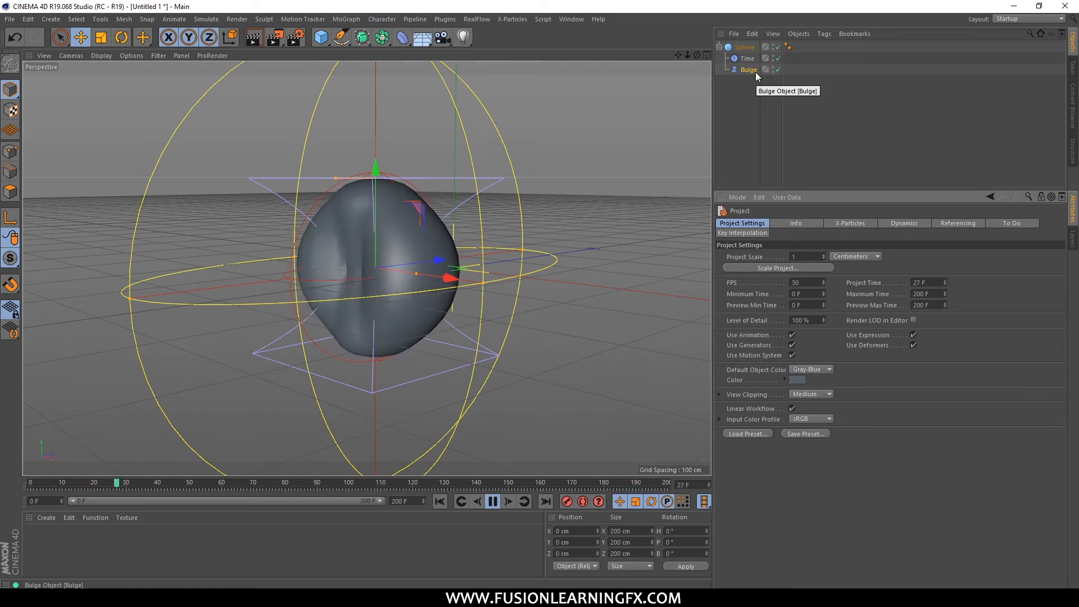
pyautogui.click(492, 501)
pyautogui.moveTo(295, 485); pyautogui.dragTo(30, 484)
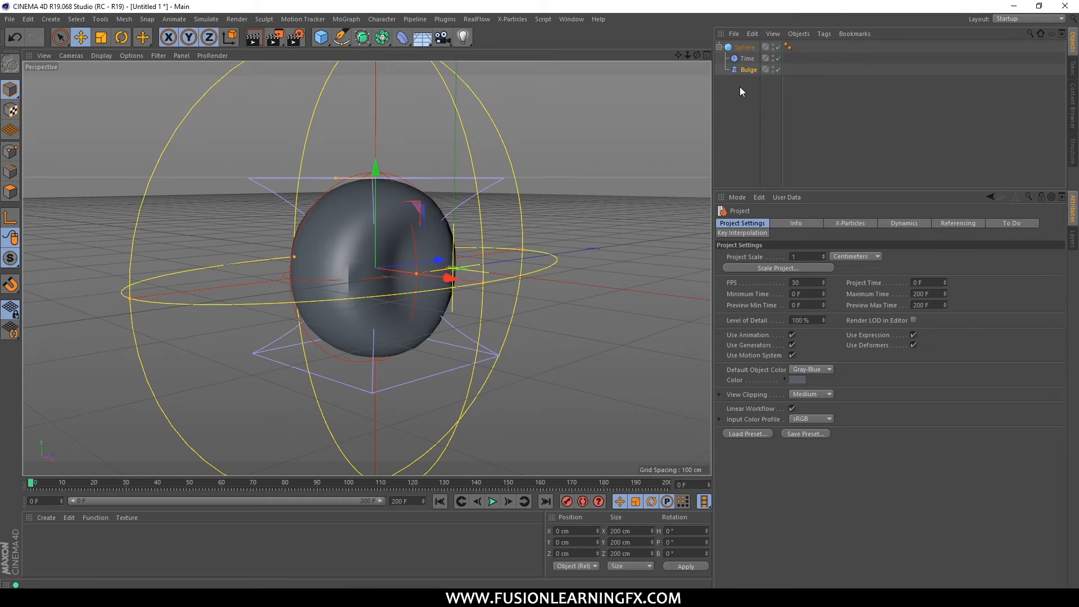
# Step: Weaken the Bulge deformer's inward strength and reopen its falloff settings
pyautogui.click(749, 71)
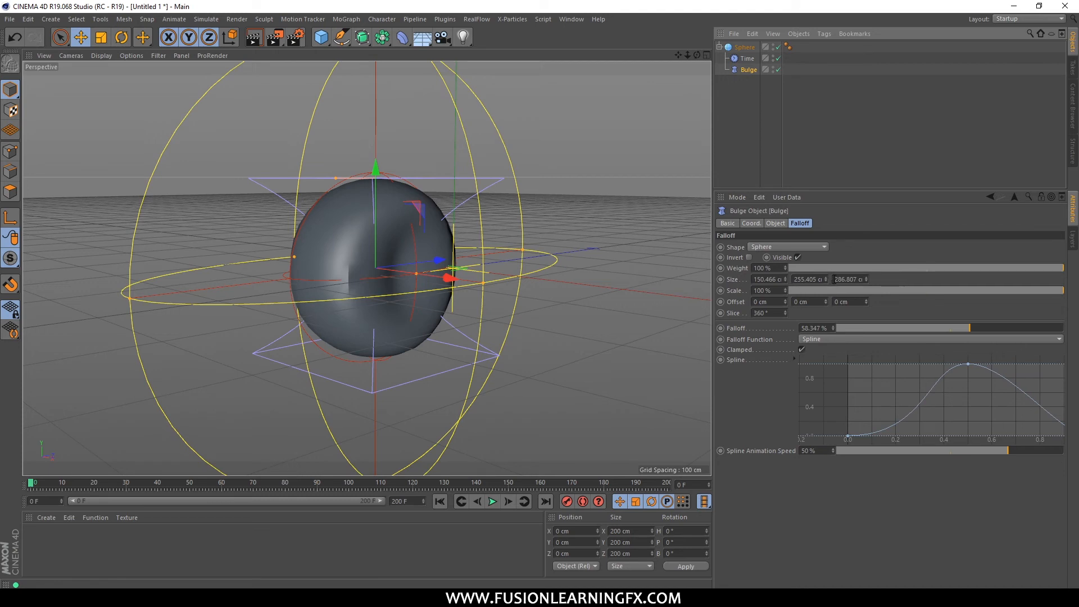
pyautogui.click(775, 223)
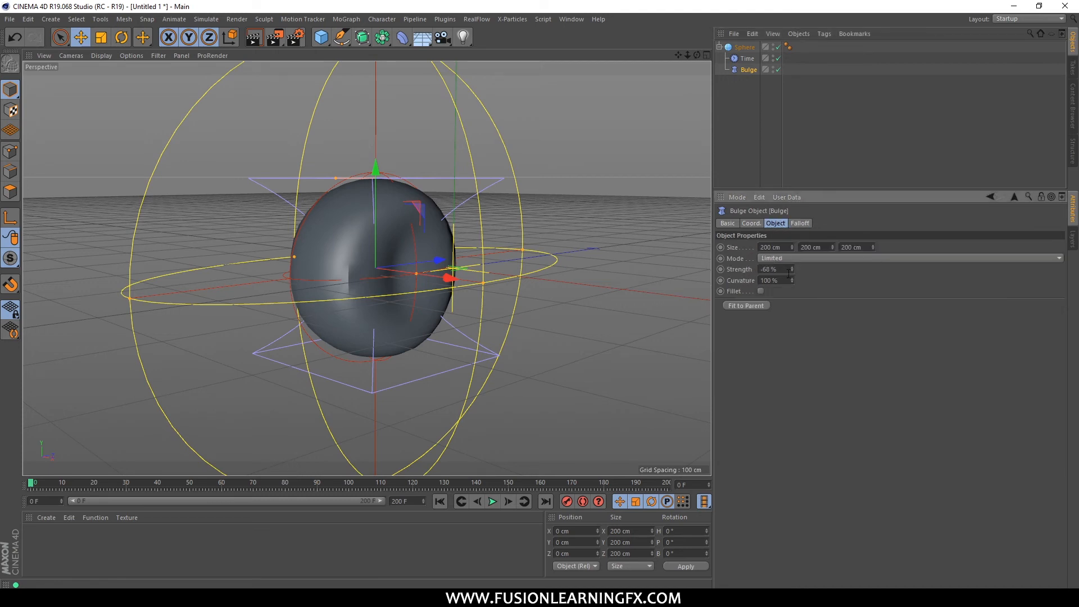
pyautogui.moveTo(794, 269); pyautogui.dragTo(794, 269)
pyautogui.click(804, 224)
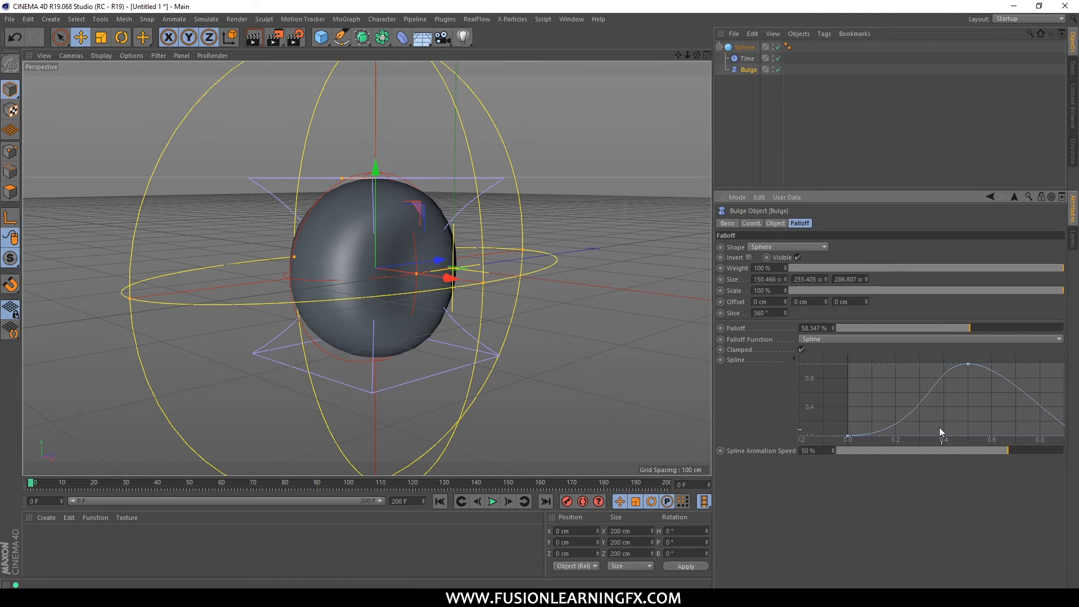
# Step: Shift the falloff spline's peak to about 0.14 and its zero end point to about 0.48
pyautogui.hotkey('ctrl', 'Tab')
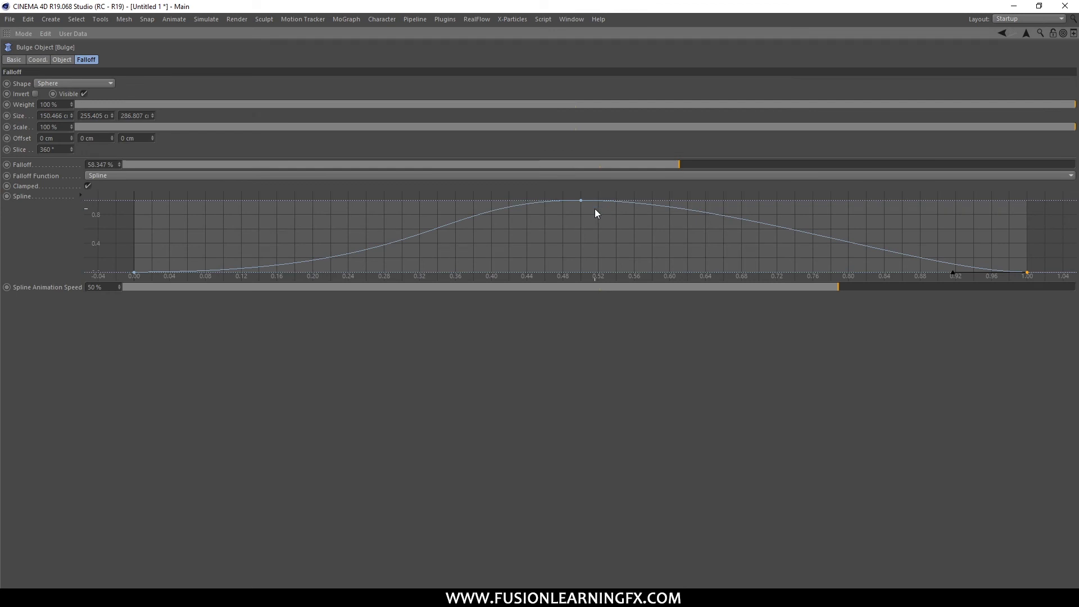
pyautogui.hotkey('ctrl', 'Tab')
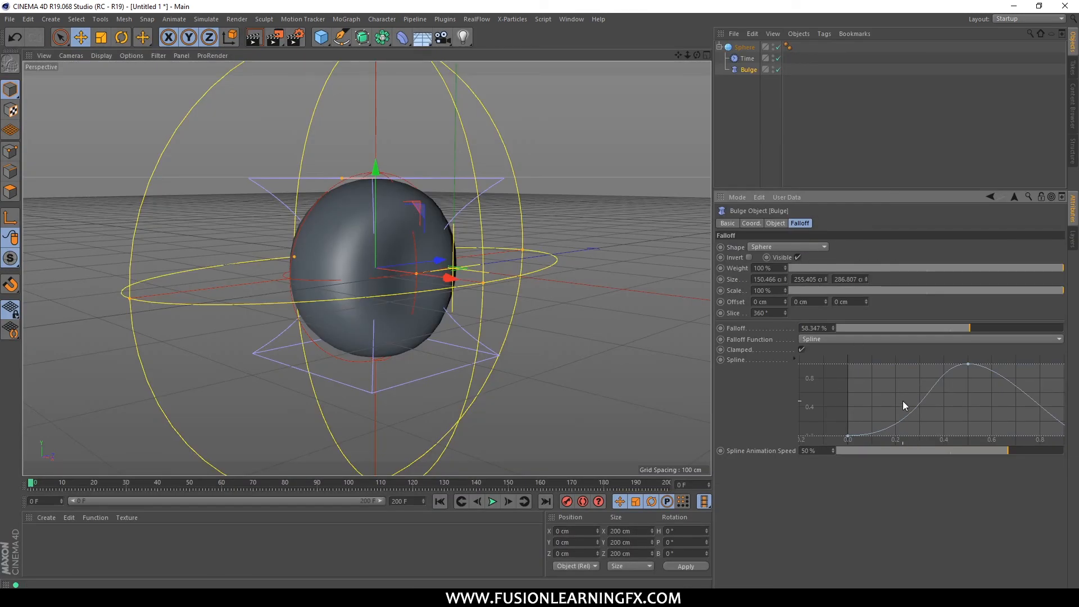
pyautogui.hotkey('ctrl', 'Tab')
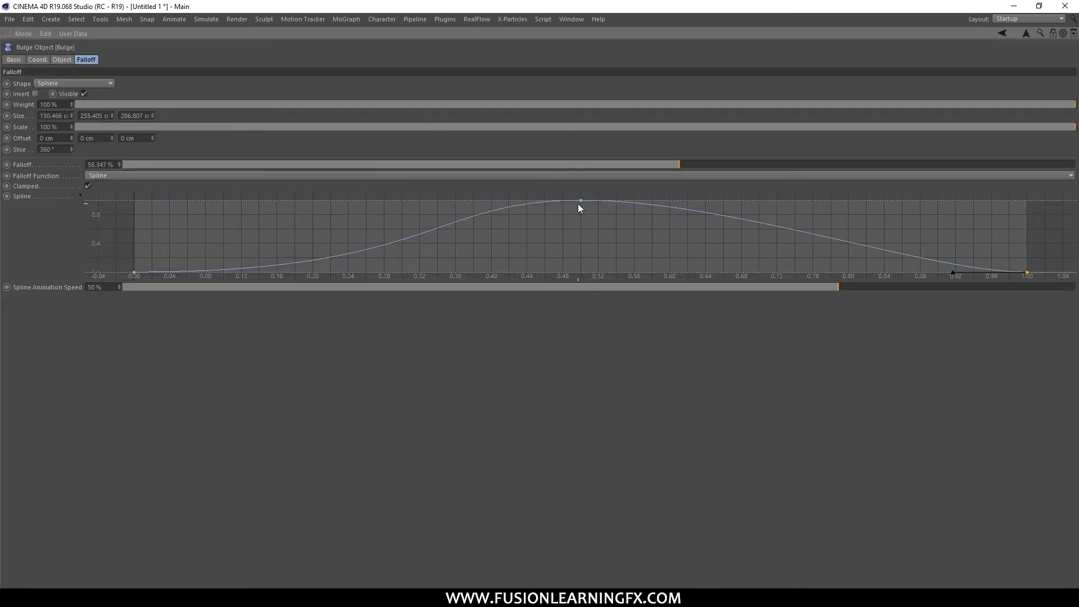
pyautogui.hotkey('ctrl', 'Tab')
pyautogui.hotkey('ctrl', 'Tab')
pyautogui.moveTo(583, 203); pyautogui.dragTo(263, 205)
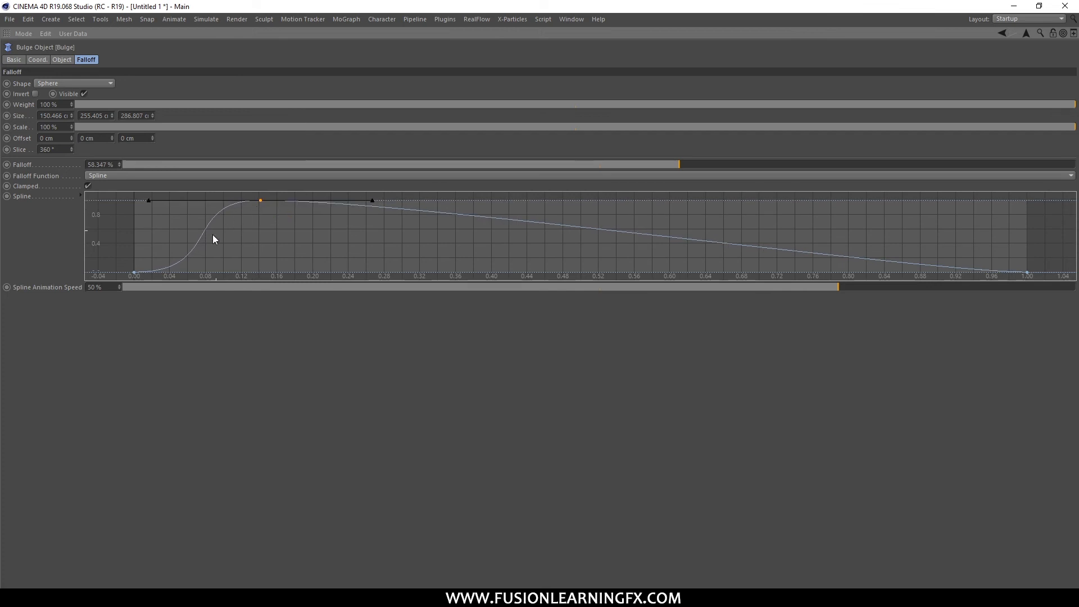
pyautogui.moveTo(1032, 271); pyautogui.dragTo(562, 278)
# Step: Add a second peak at about 0.71 and a zero point at 1.00 to the falloff spline, and move the first peak to about 0.21
pyautogui.keyDown('ctrl'); pyautogui.click(755, 204); pyautogui.keyUp('ctrl')
pyautogui.moveTo(756, 205); pyautogui.dragTo(767, 204)
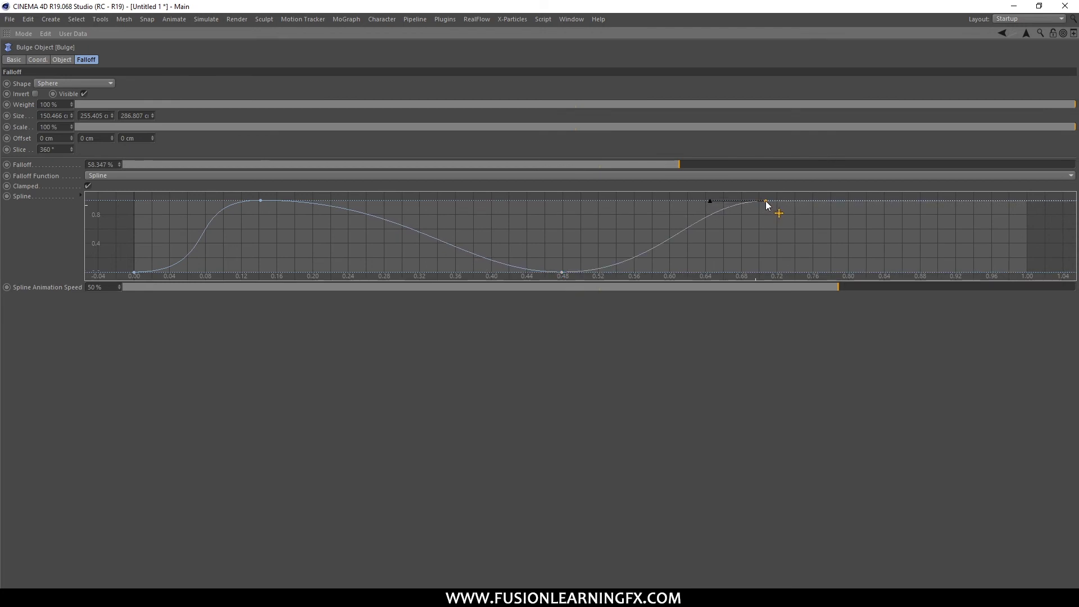
pyautogui.keyDown('ctrl'); pyautogui.click(1027, 271); pyautogui.keyUp('ctrl')
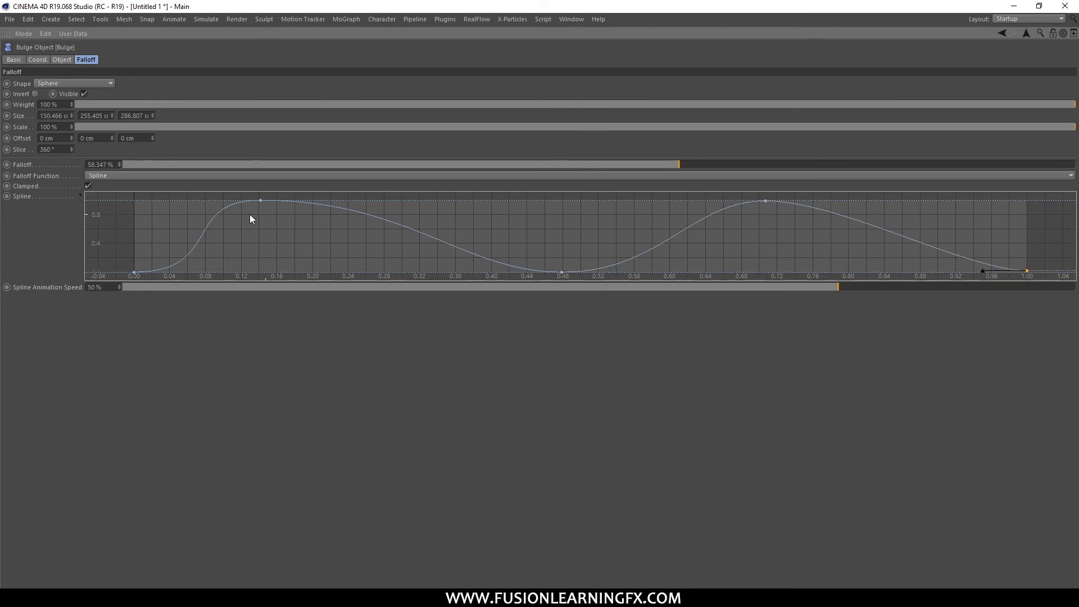
pyautogui.moveTo(257, 203); pyautogui.dragTo(320, 202)
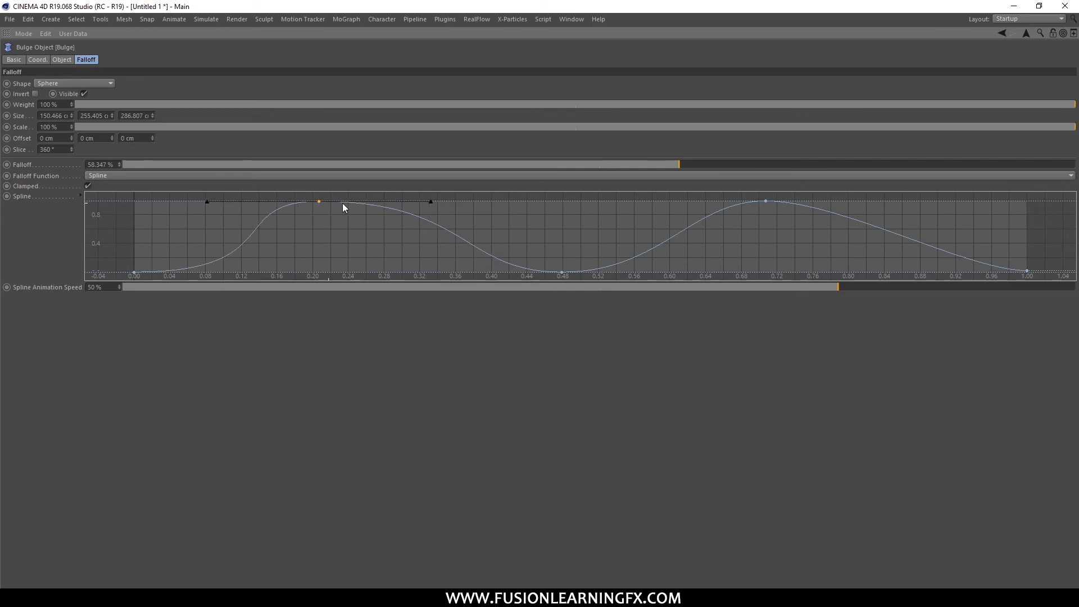
# Step: Move the falloff spline's first peak to about 0.24 with reshaped tangents, and lower both peaks to a height of about 0.85
pyautogui.moveTo(430, 201)
pyautogui.mouseDown()
pyautogui.moveTo(431, 218)
pyautogui.moveTo(431, 191)
pyautogui.moveTo(426, 205)
pyautogui.mouseUp()
pyautogui.moveTo(325, 206)
pyautogui.mouseDown()
pyautogui.moveTo(359, 200)
pyautogui.moveTo(344, 201)
pyautogui.mouseUp()
pyautogui.moveTo(447, 205); pyautogui.dragTo(451, 192)
pyautogui.moveTo(230, 201)
pyautogui.mouseDown()
pyautogui.moveTo(234, 194)
pyautogui.moveTo(234, 212)
pyautogui.mouseUp()
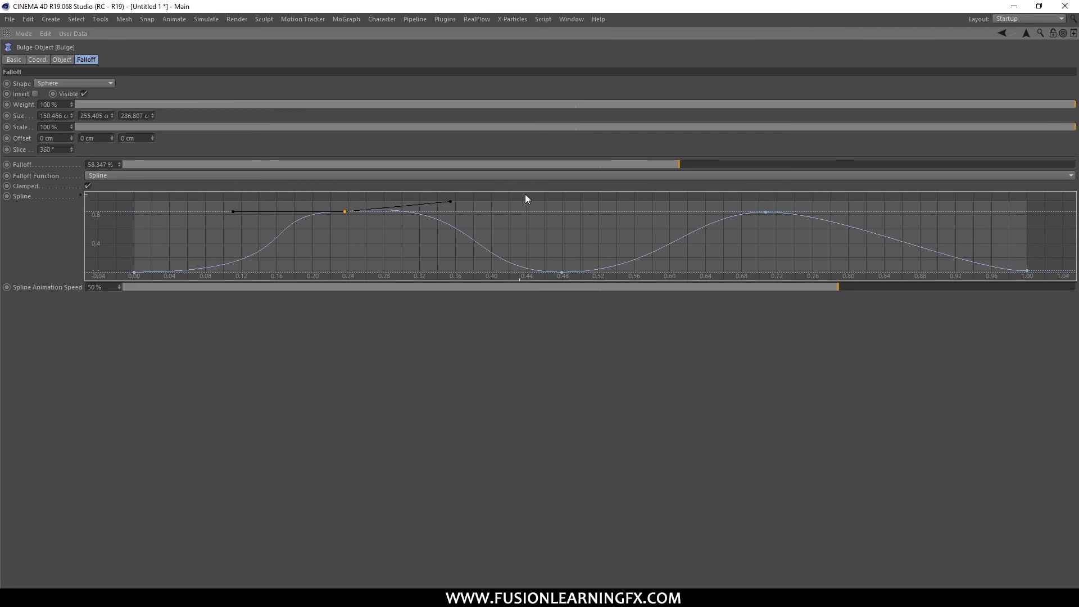
pyautogui.hotkey('ctrl', 'Tab')
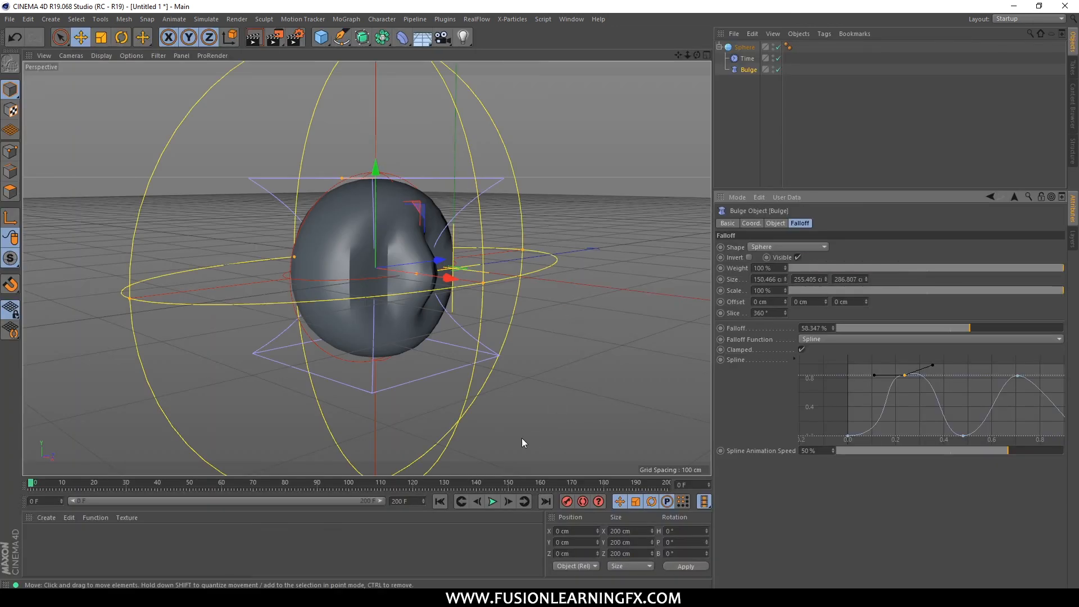
# Step: Set the sphere's segments to 50 while the animation plays, and stop playback with the Bulge deformer selected again
pyautogui.click(493, 502)
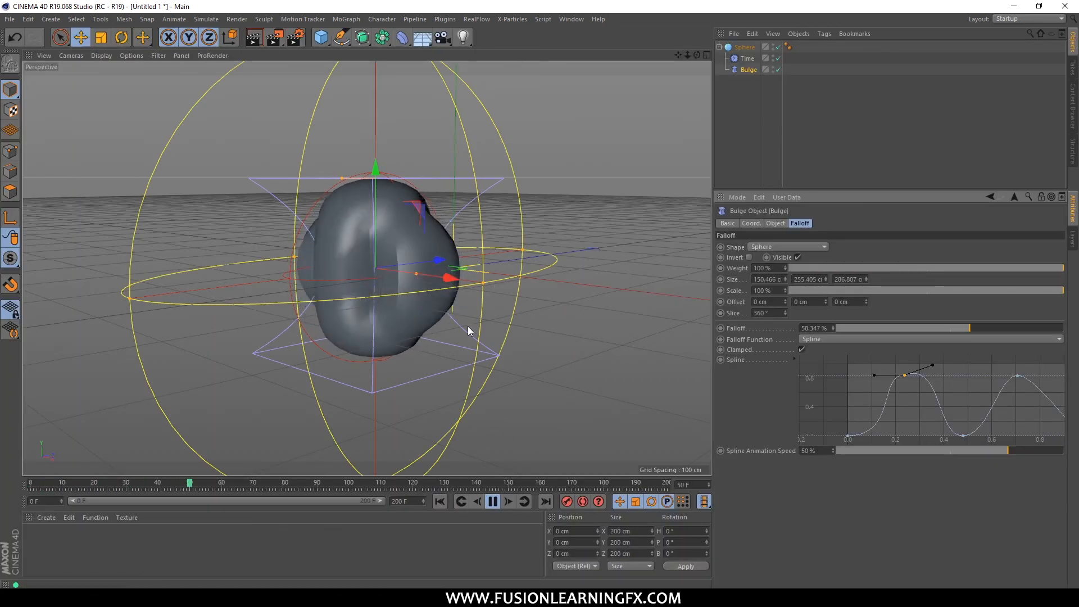
pyautogui.click(741, 48)
pyautogui.moveTo(787, 259); pyautogui.dragTo(730, 262)
pyautogui.write('50')
pyautogui.press('Return')
pyautogui.click(747, 70)
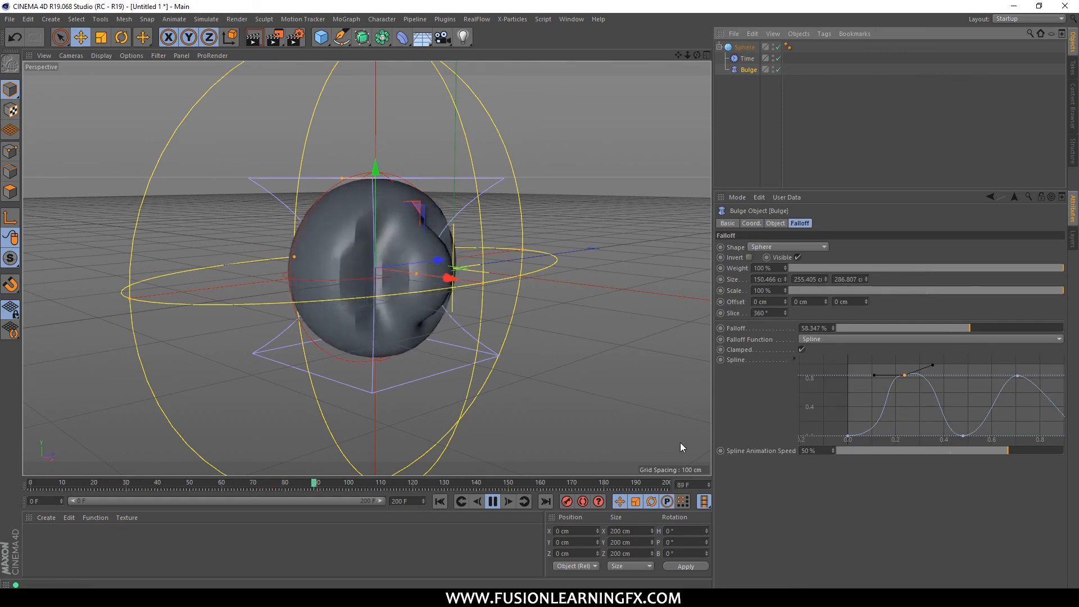
pyautogui.click(492, 501)
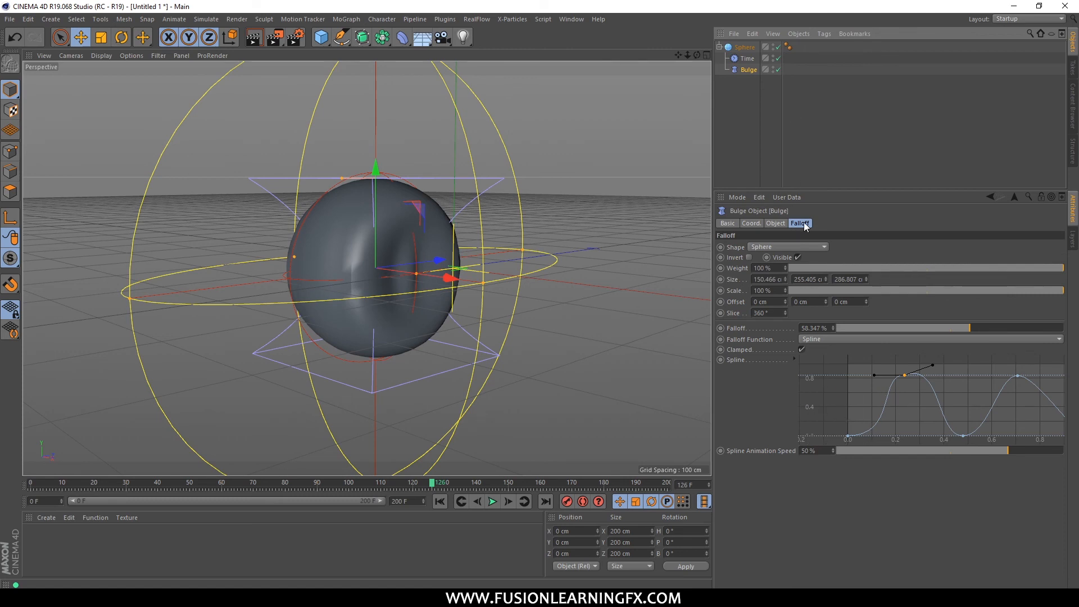
# Step: Review the falloff shapes available for the Bulge deformer, and preview the animation from frame 0 before returning to the start
pyautogui.click(774, 247)
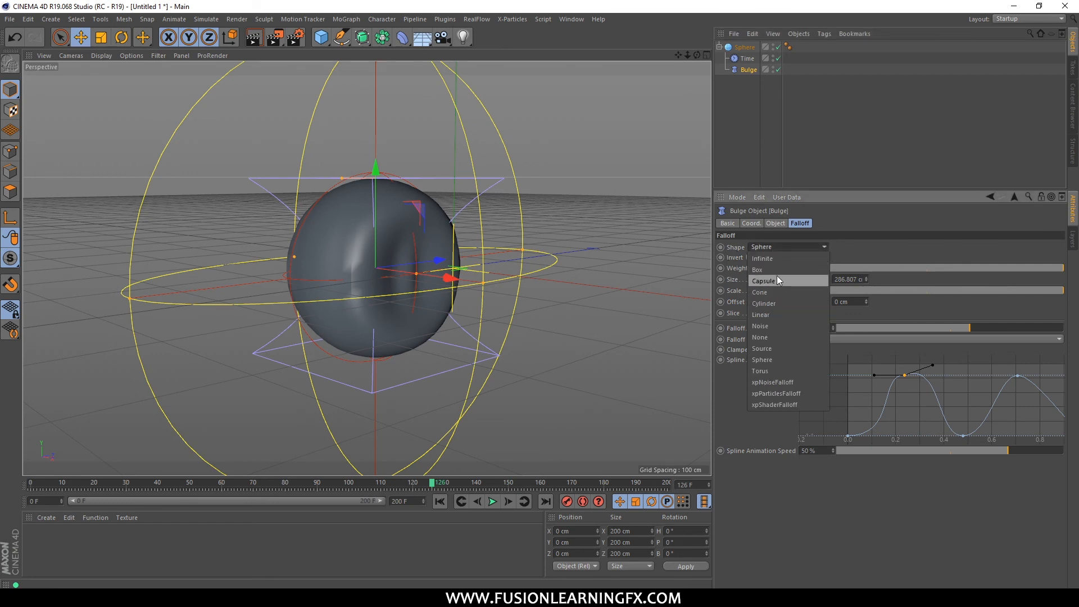
pyautogui.click(855, 252)
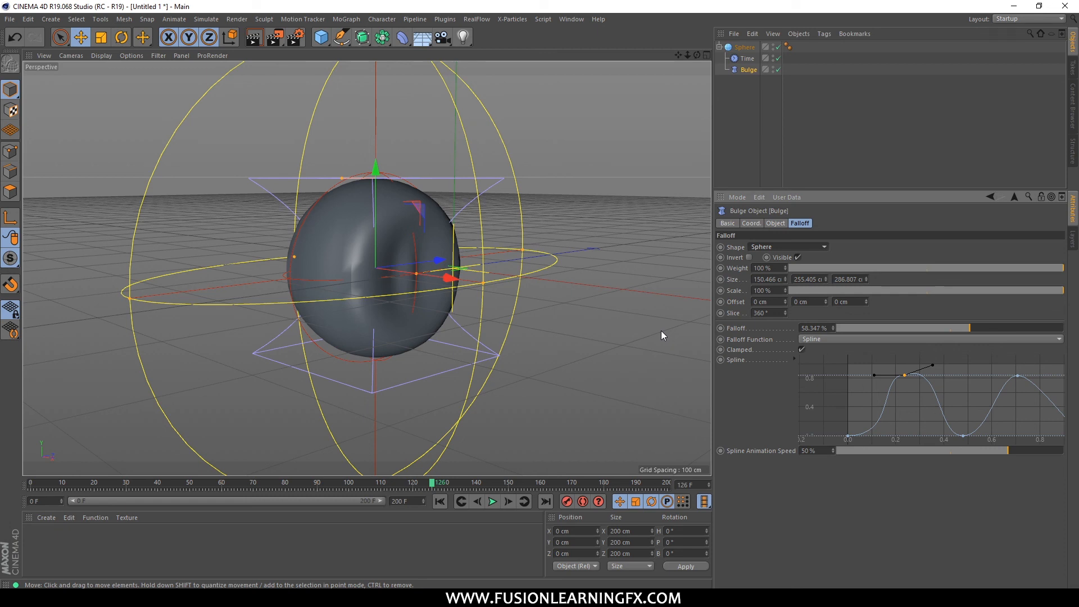
pyautogui.click(441, 501)
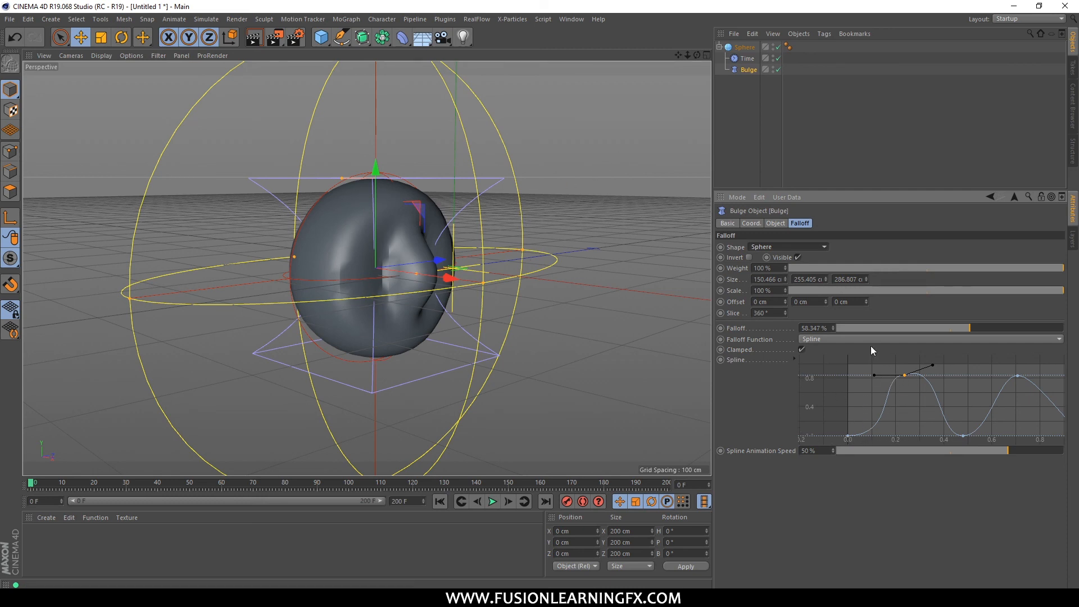
pyautogui.click(491, 504)
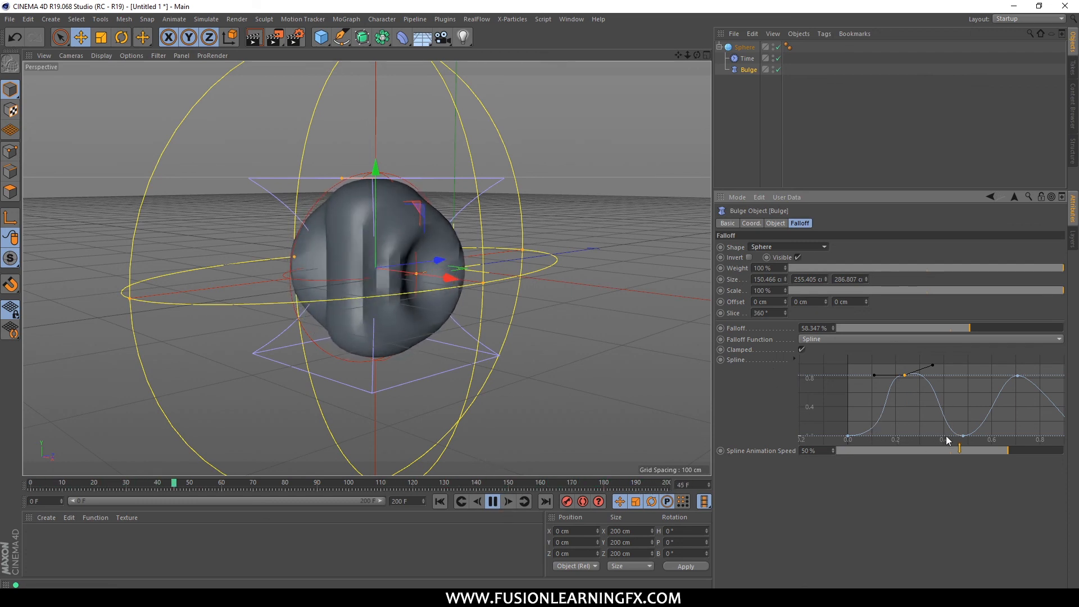
pyautogui.click(494, 501)
pyautogui.click(440, 502)
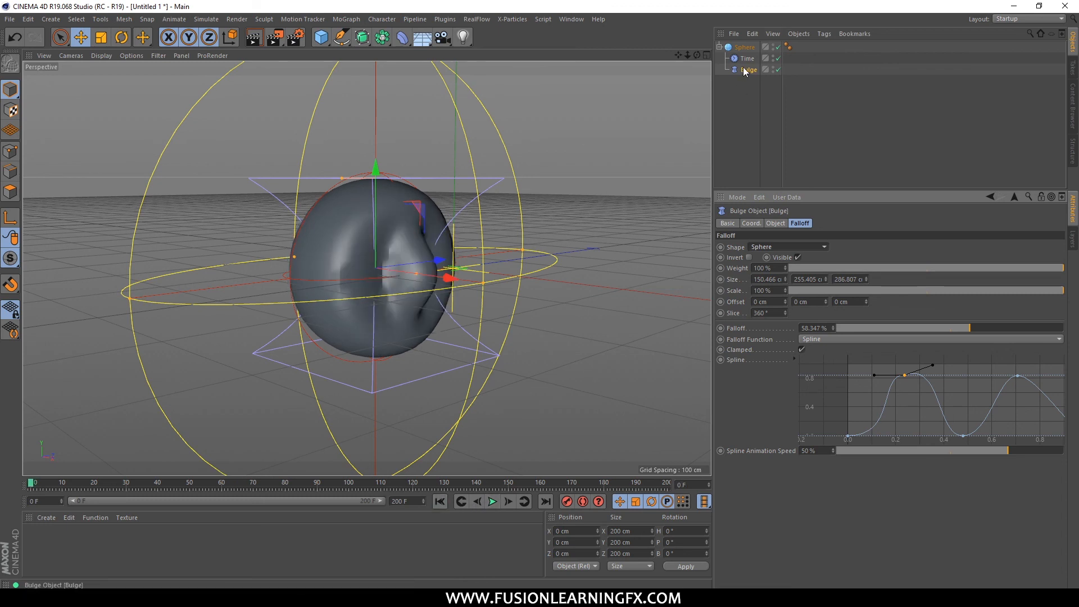
# Step: Compare the settings of the Time effector and the Bulge deformer, and look through the available deformer types
pyautogui.click(724, 59)
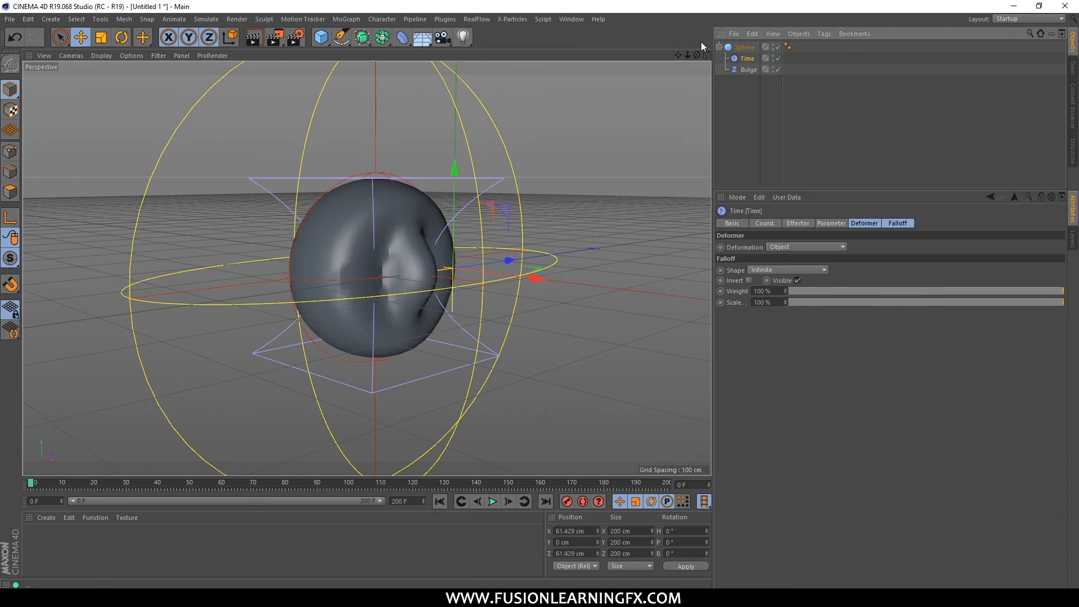
pyautogui.click(749, 69)
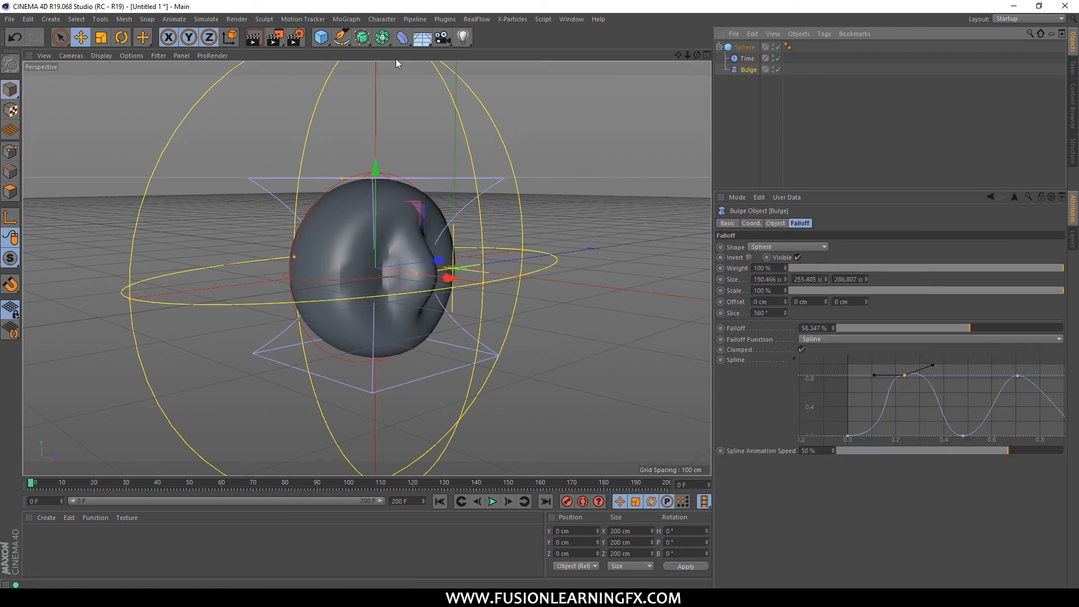
pyautogui.click(399, 43)
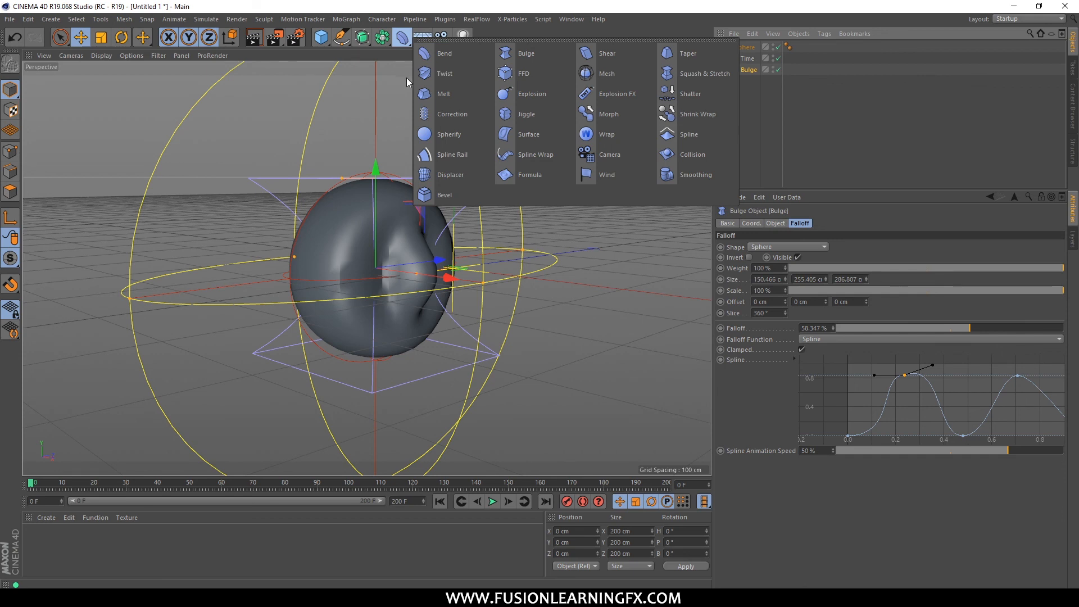
pyautogui.click(354, 83)
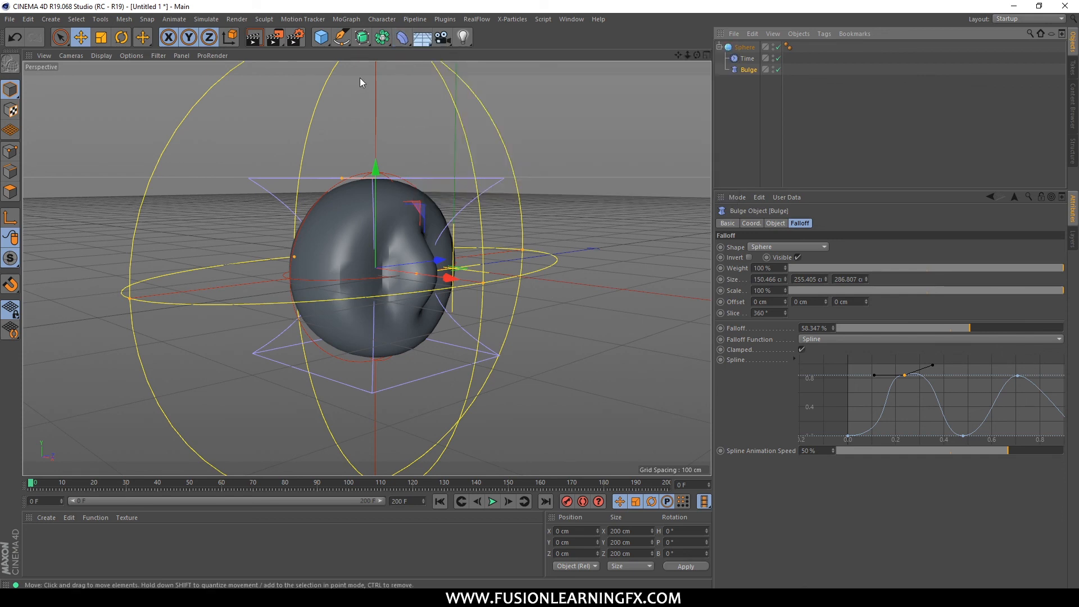
pyautogui.click(754, 59)
pyautogui.click(747, 71)
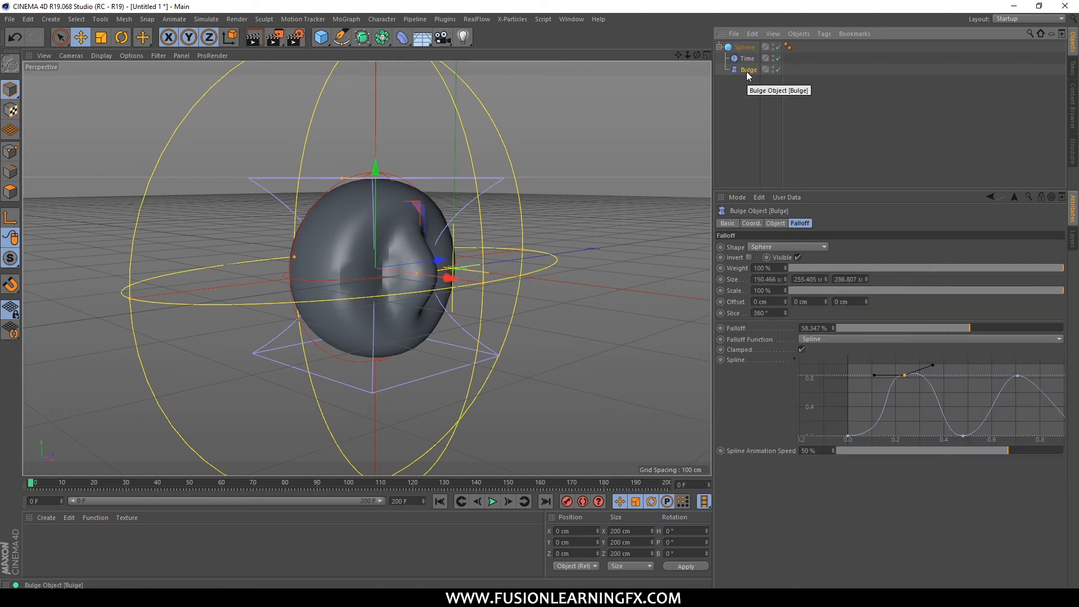